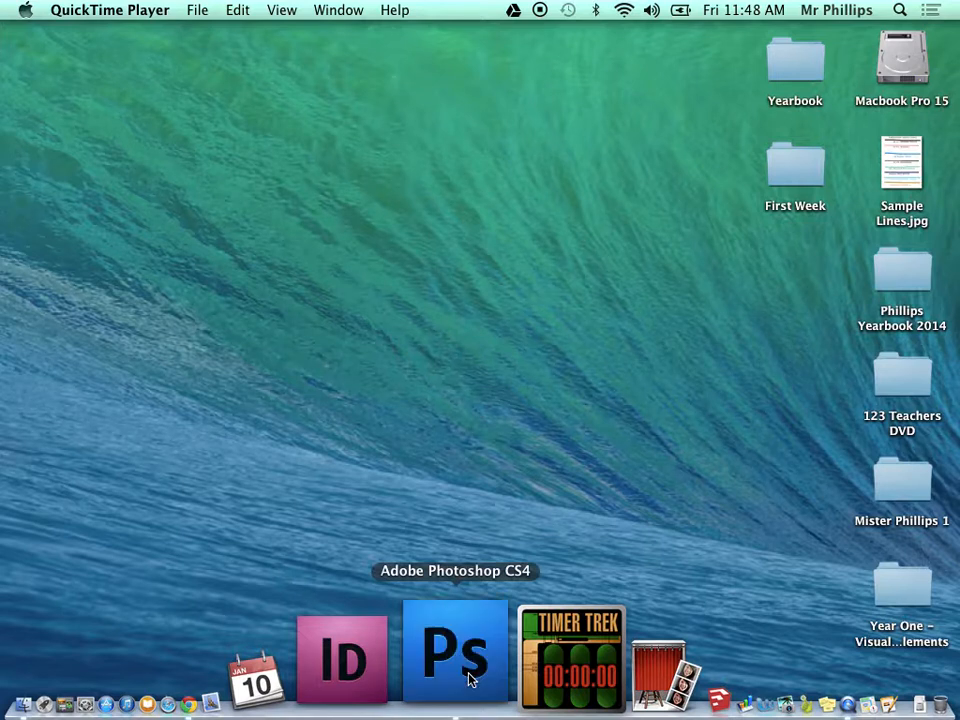
Launch Photoshop CS4 and activate the Brush tool to show its opacity, flow and brush settings.
left_click(470, 680)
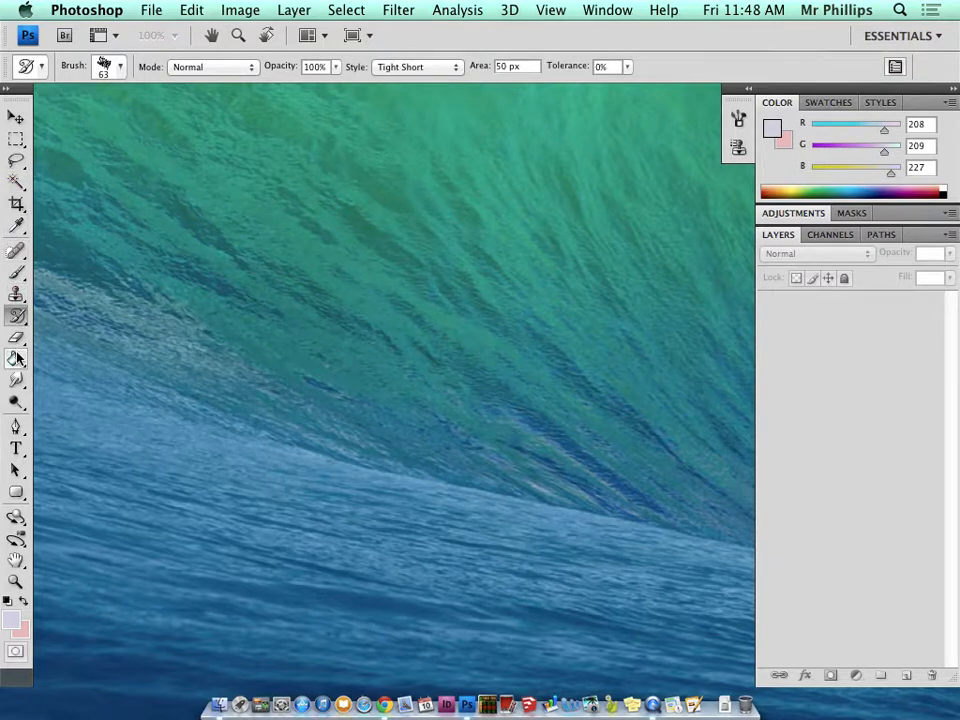
left_click(15, 120)
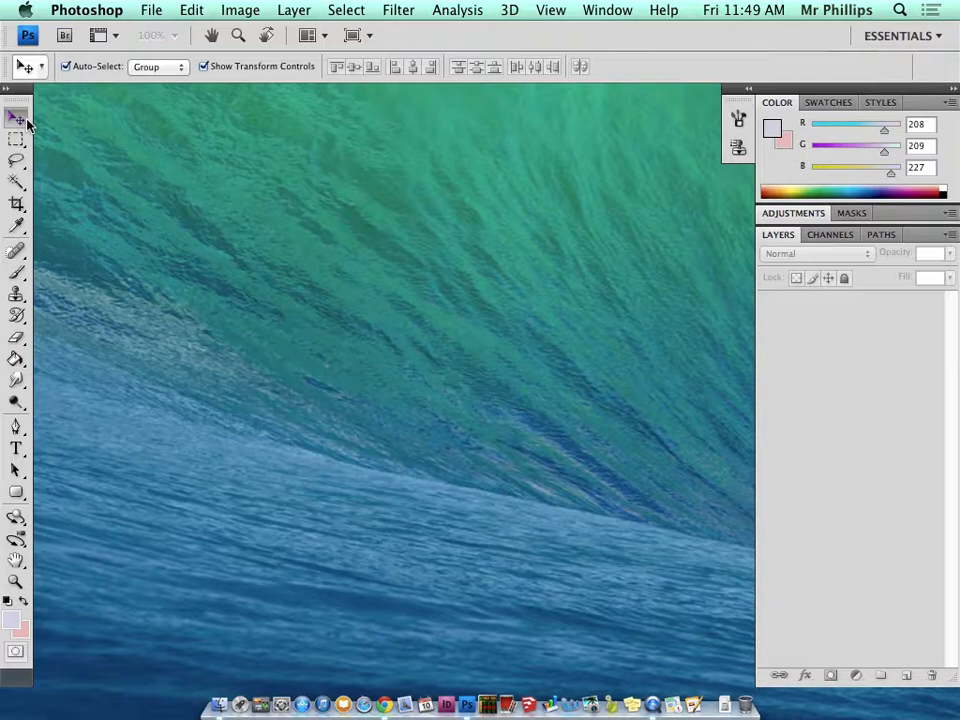
left_click(15, 276)
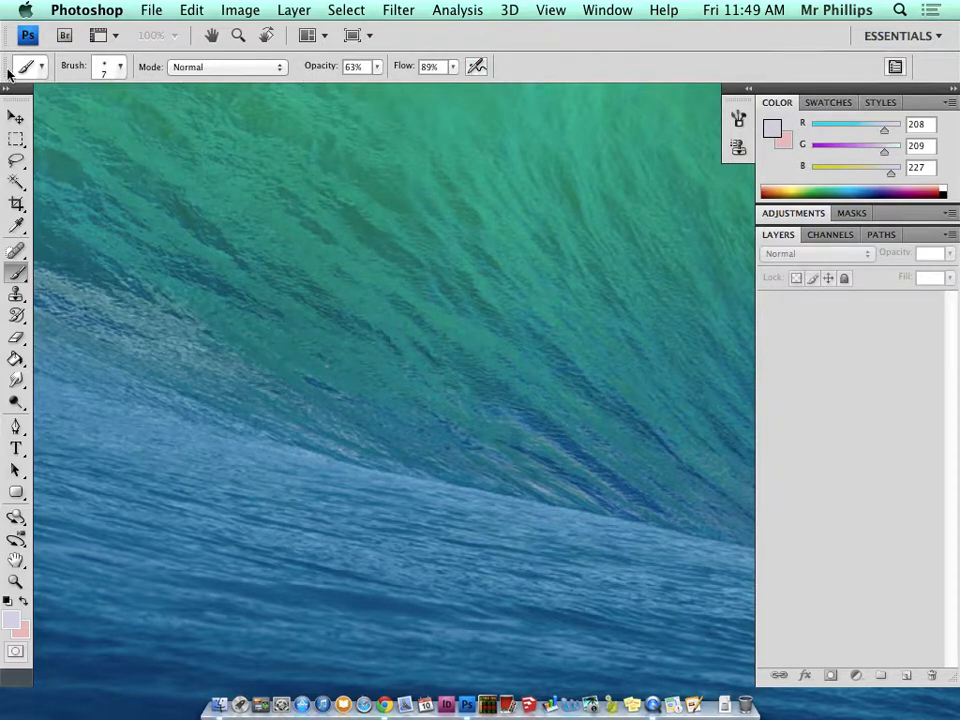
left_click(17, 118)
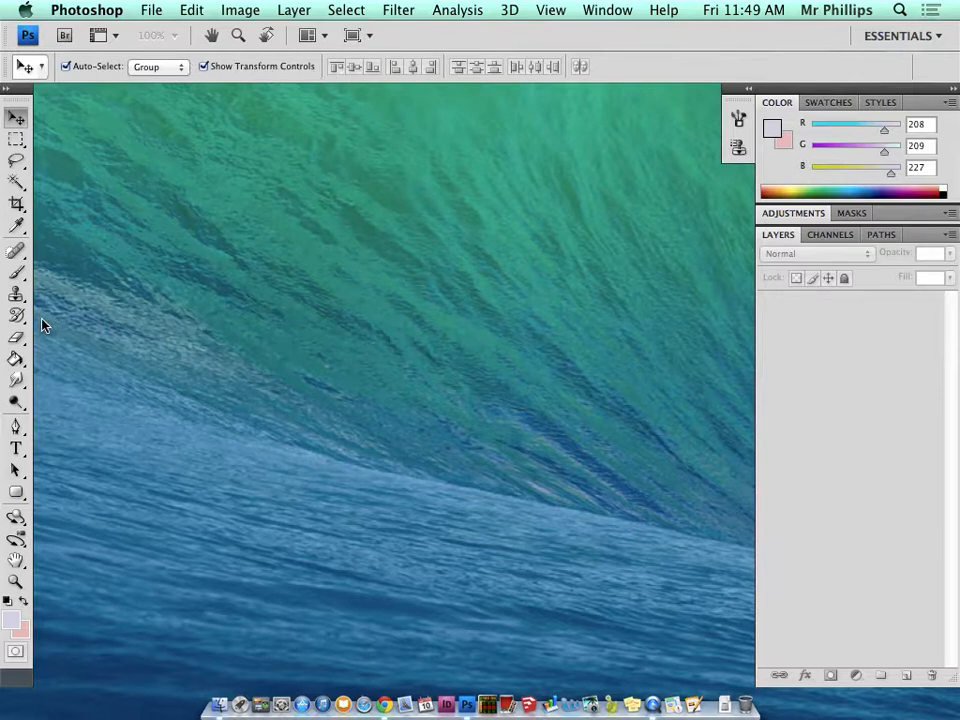
left_click(19, 279)
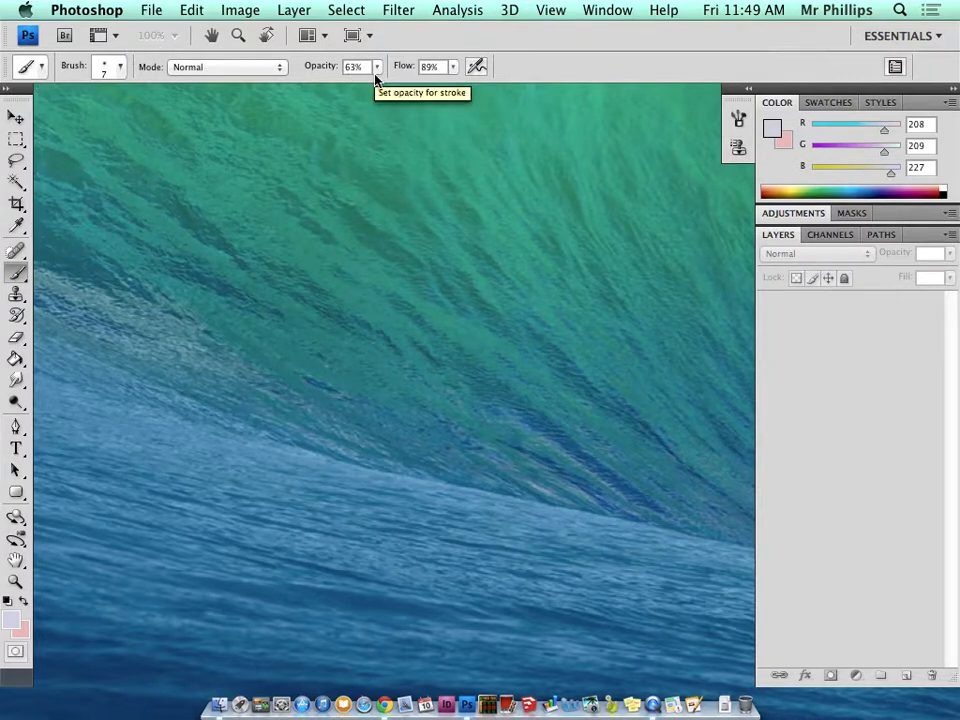
Pick the Drippy Water brush and replace the current brush presets with the Basic Brushes set.
left_click(121, 68)
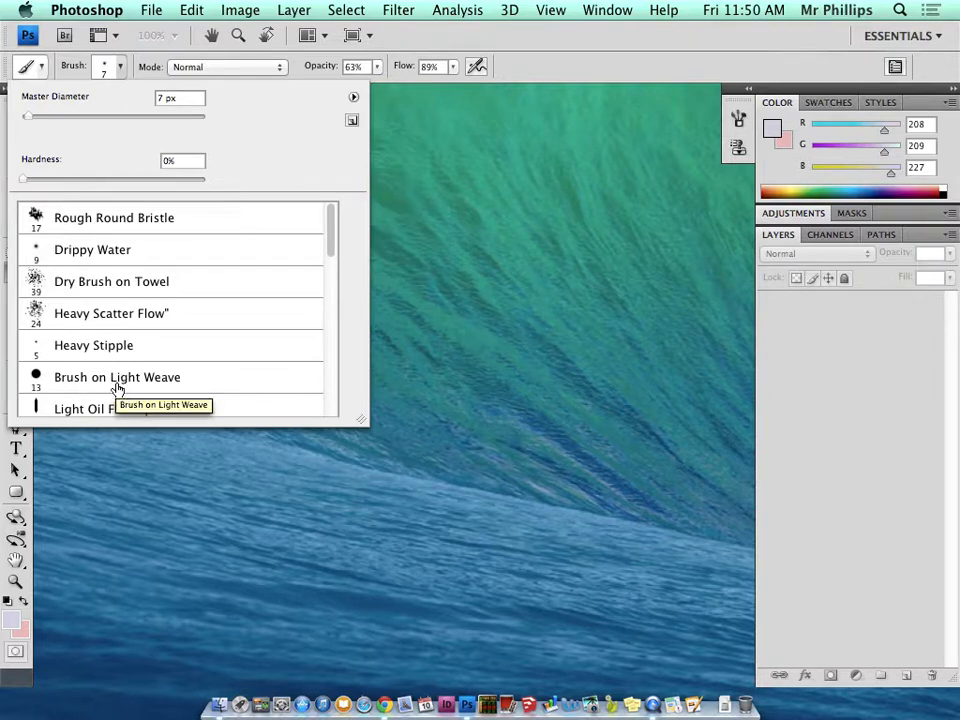
left_click(136, 258)
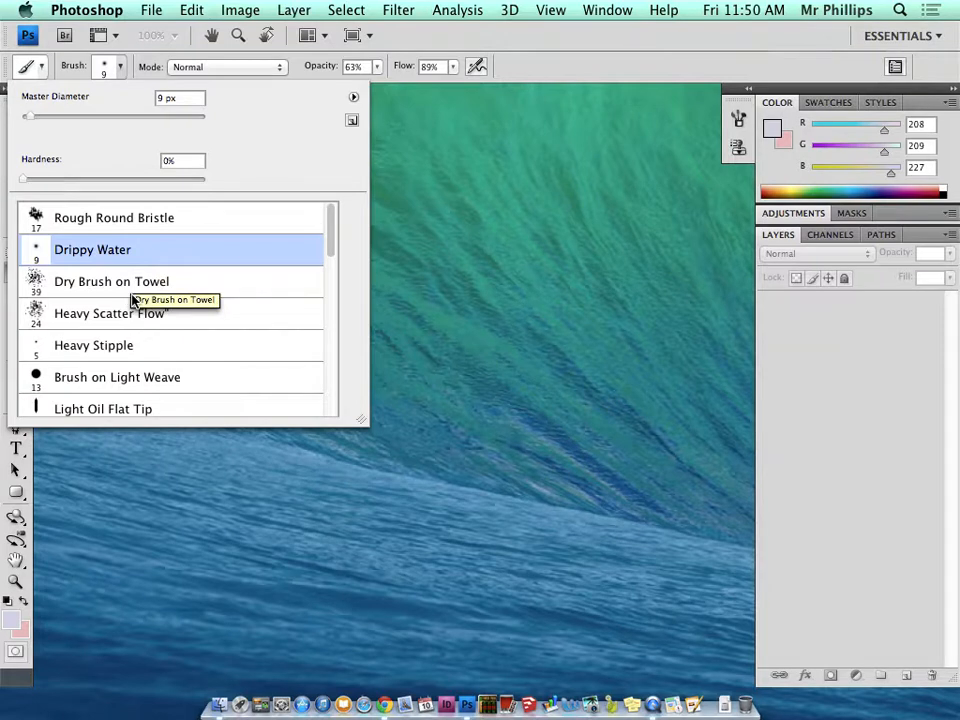
left_click(355, 98)
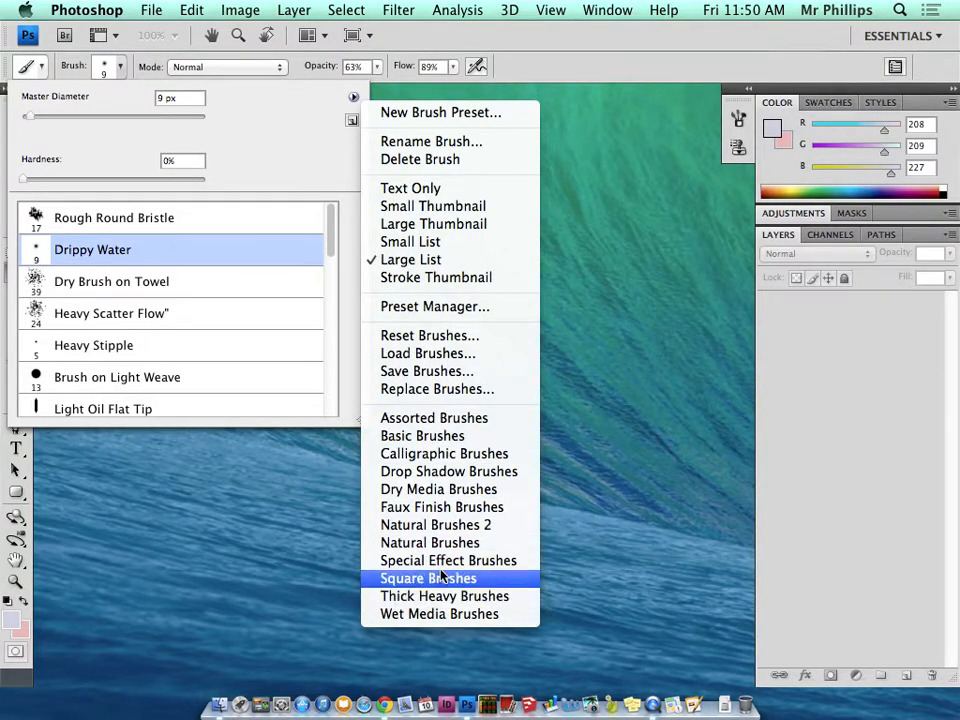
left_click(444, 437)
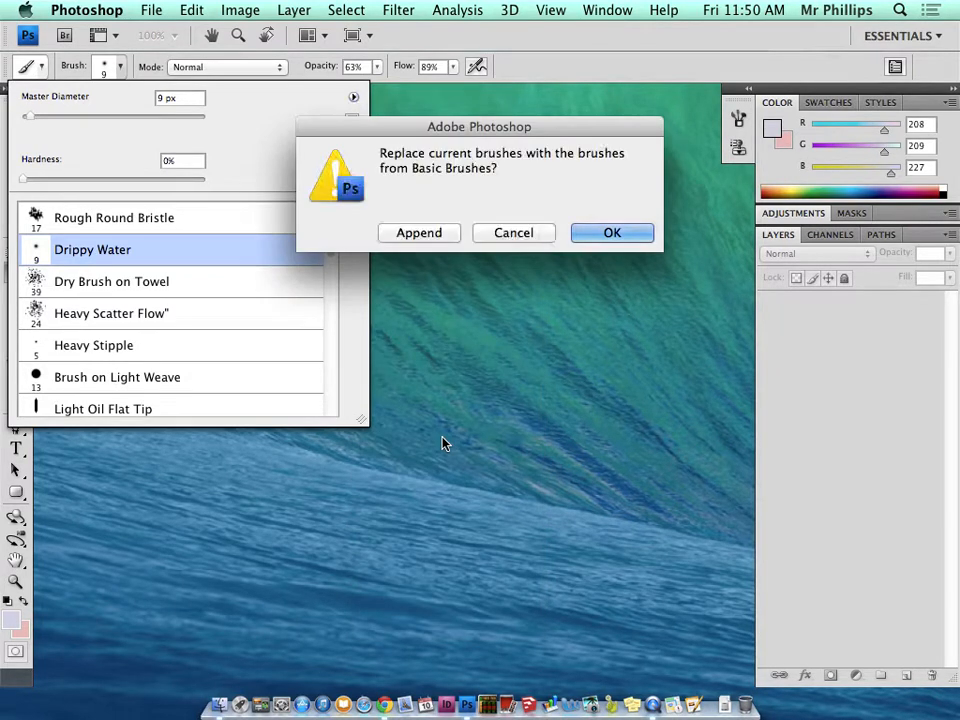
left_click(612, 236)
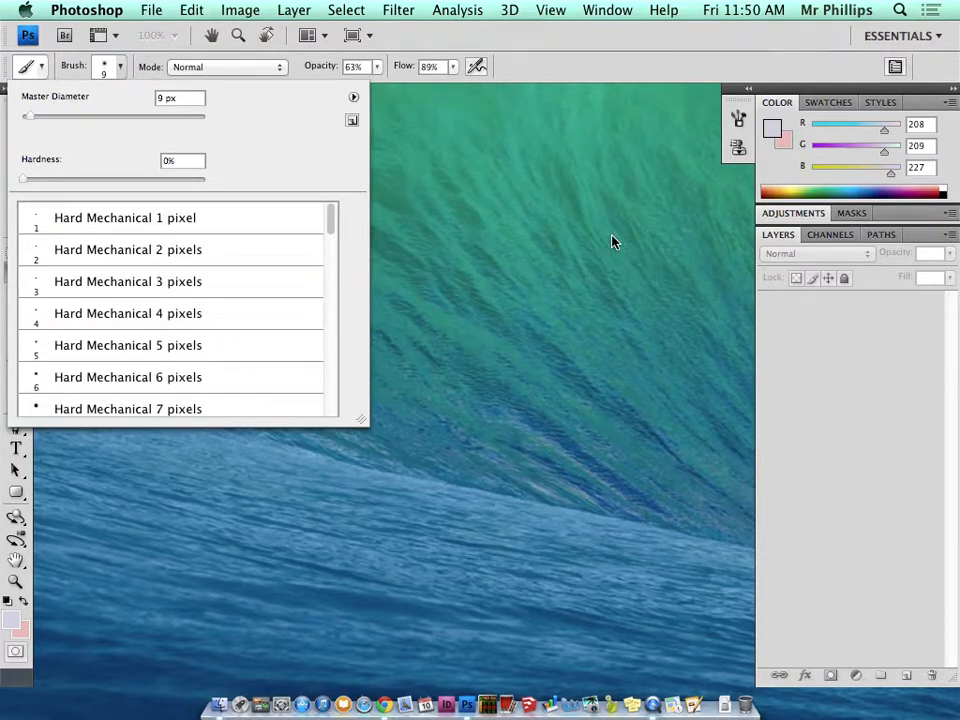
Return to Photoshop from the desktop and activate the Type tool.
left_click(206, 512)
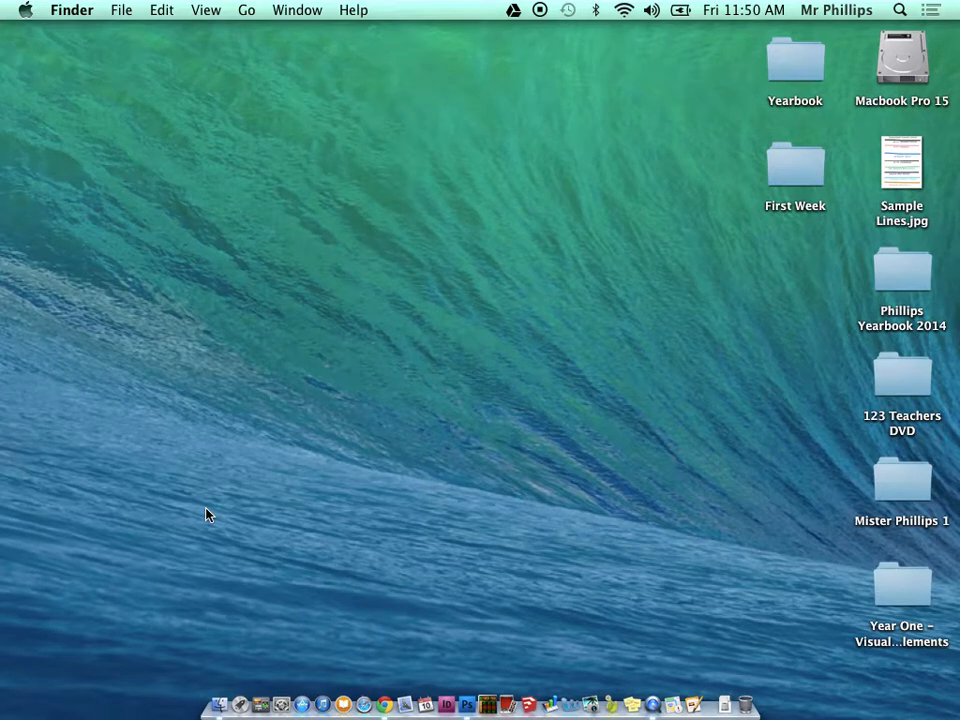
left_click(465, 703)
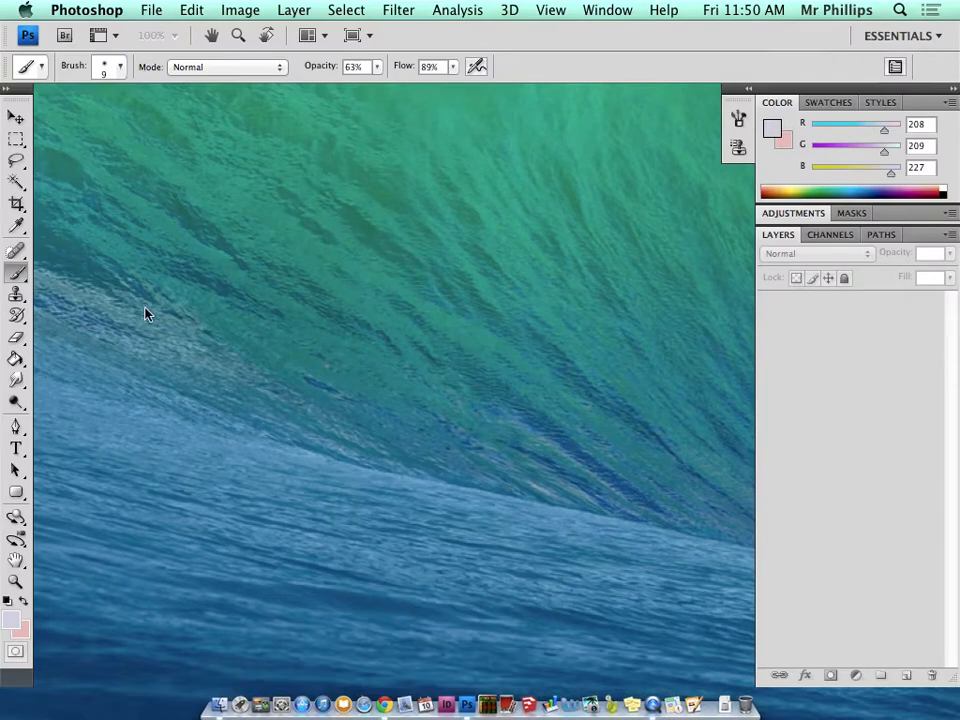
left_click(16, 452)
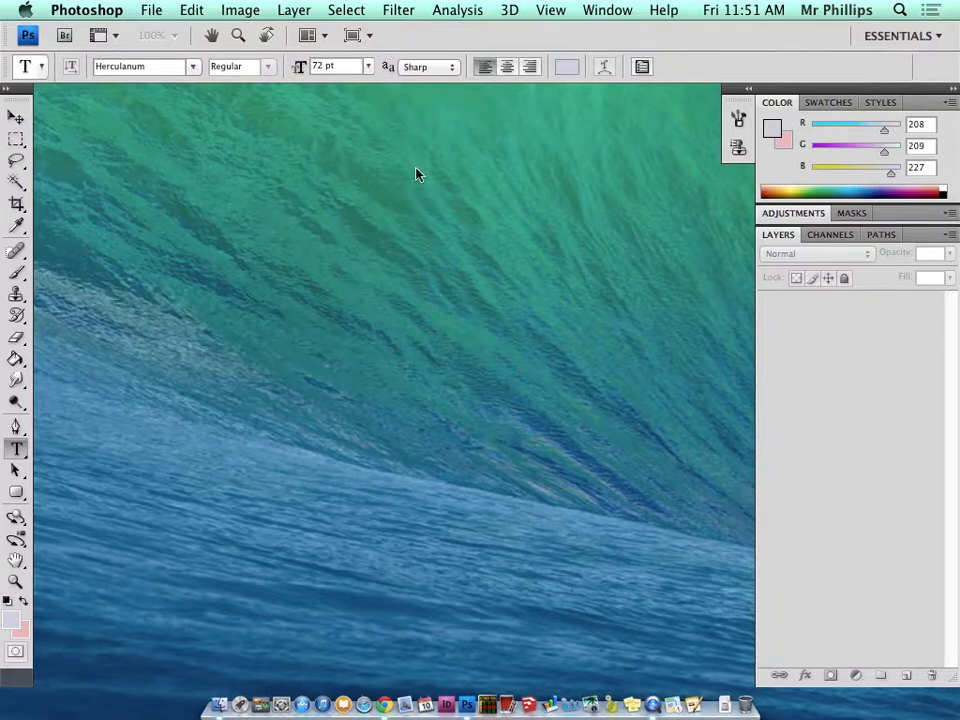
Hide Photoshop and open Sample Lines.jpg from the desktop in Preview, moving its window aside as a reference.
key("super+h")
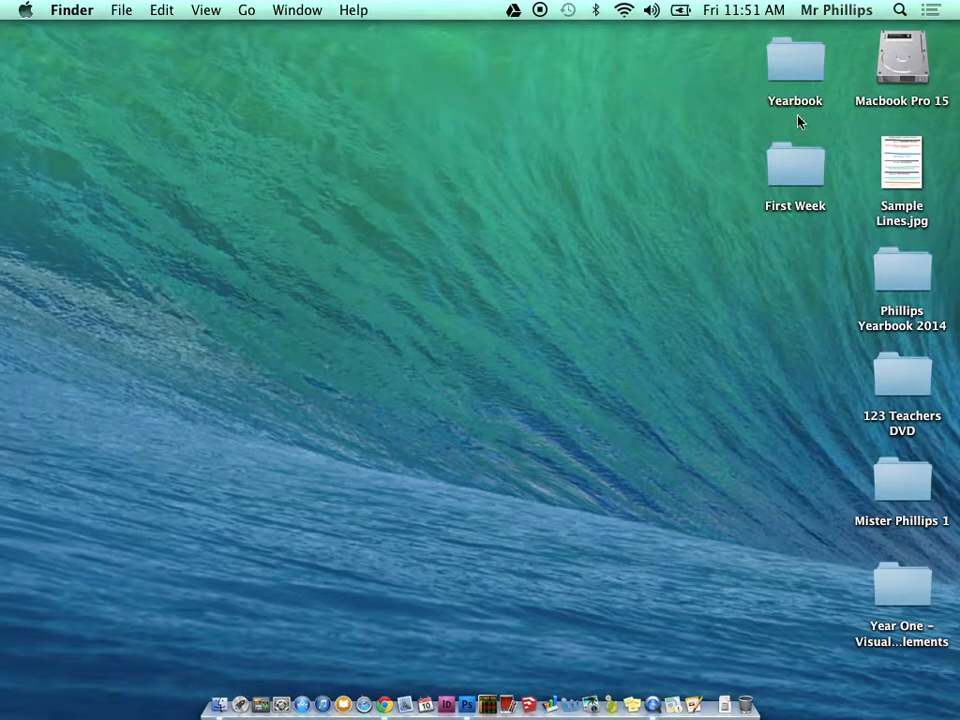
left_click(900, 156)
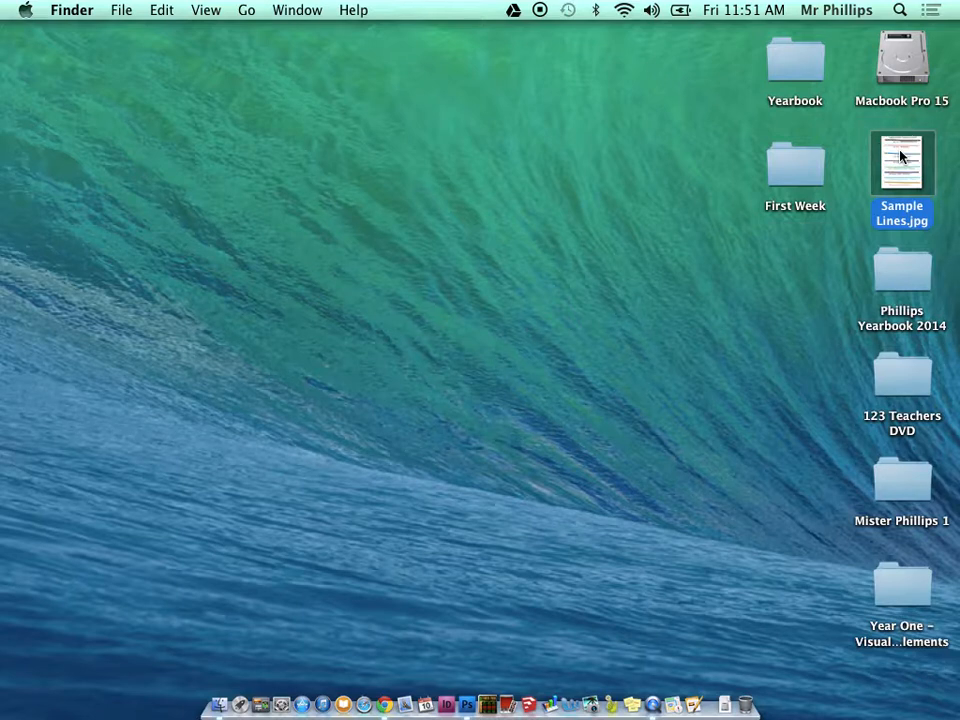
double_click(900, 158)
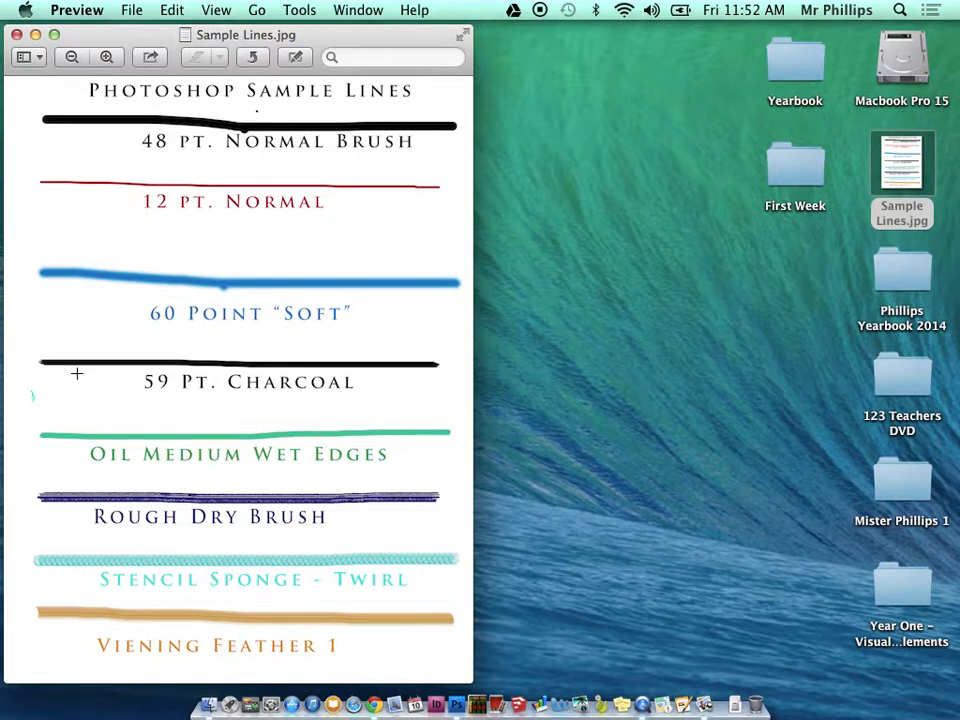
left_click_drag(118, 40, 565, 25)
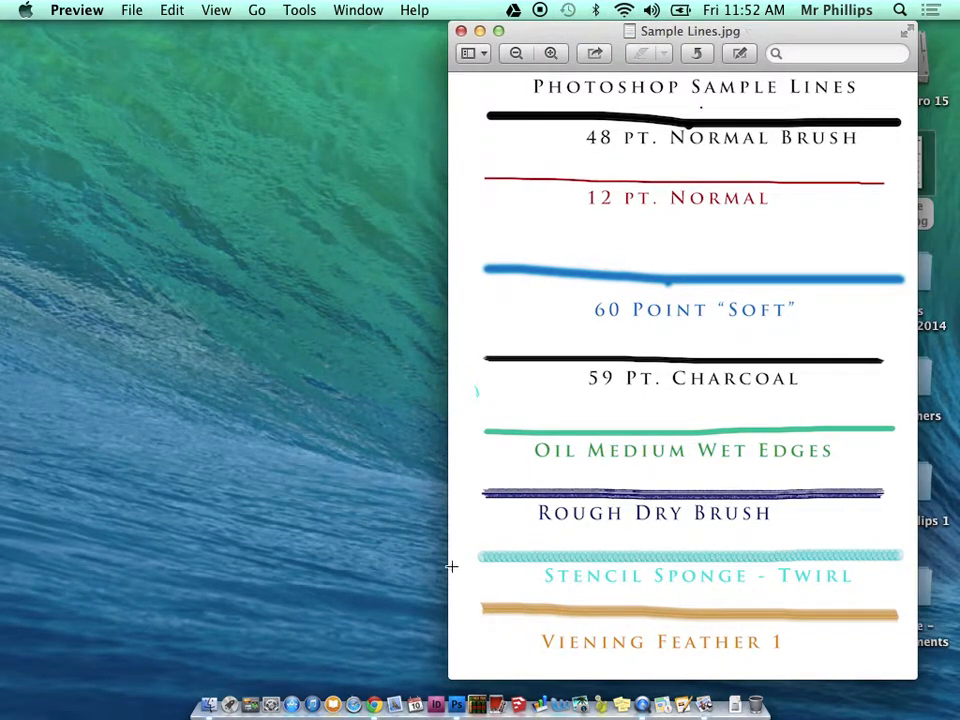
Switch to Photoshop and start a new document named with the owner's surname followed by "Sample Lines 1".
left_click(457, 712)
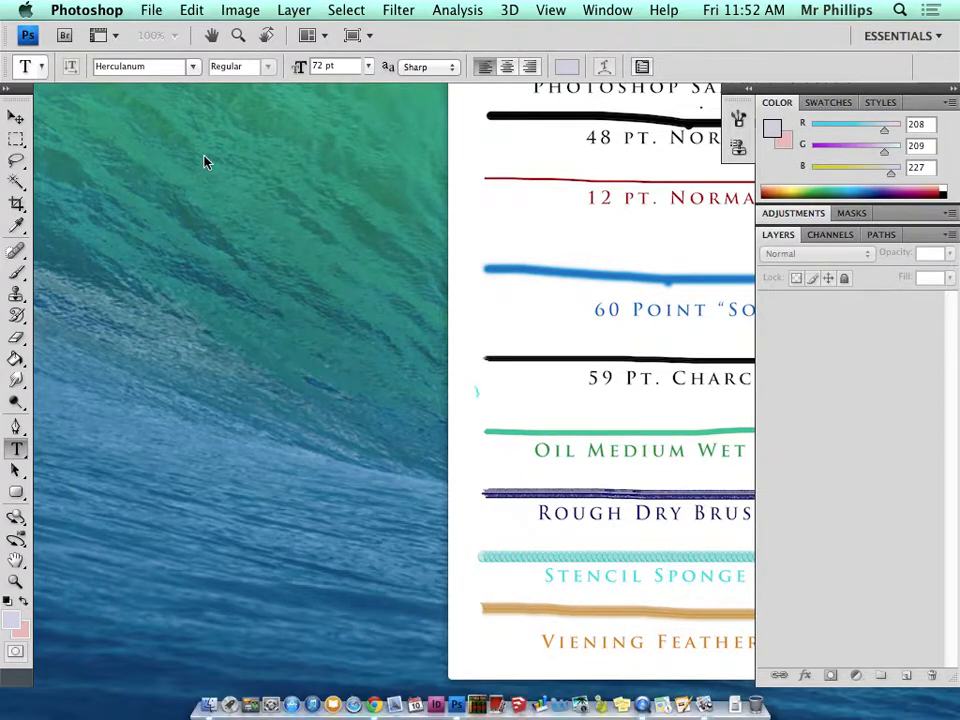
left_click(152, 9)
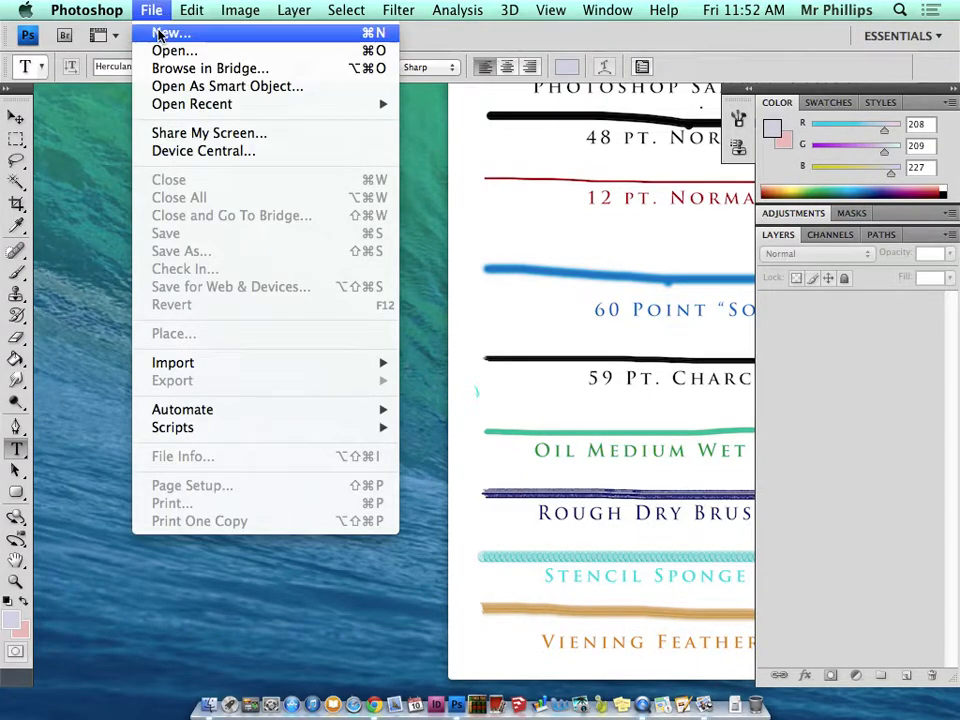
left_click(158, 35)
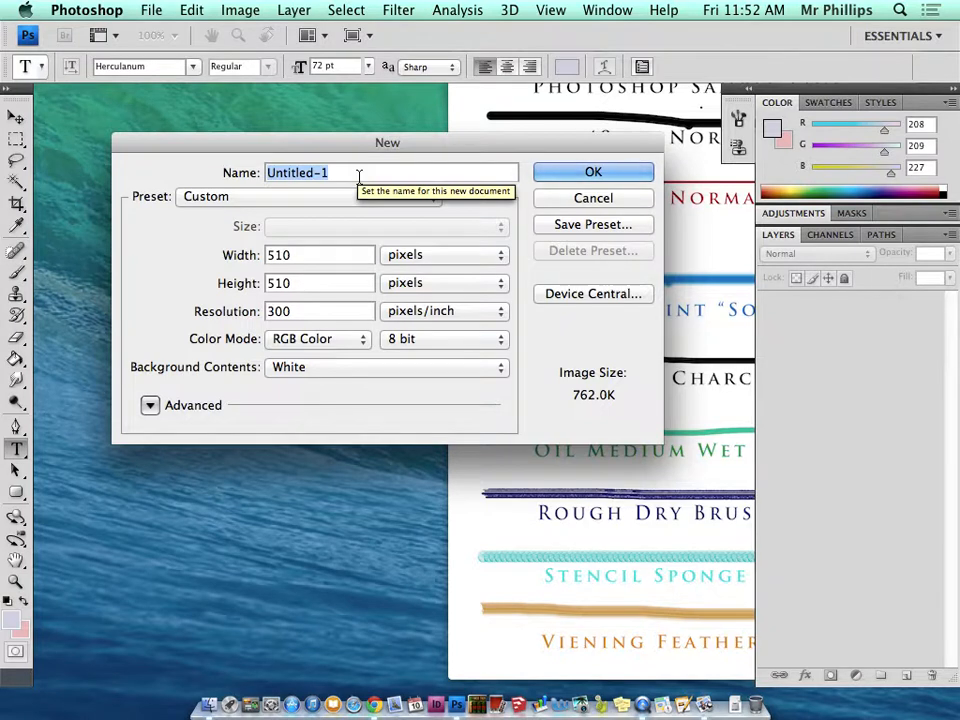
type("Phillips S")
type("map")
key("BackSpace")
key("BackSpace")
key("BackSpace")
type("ampl")
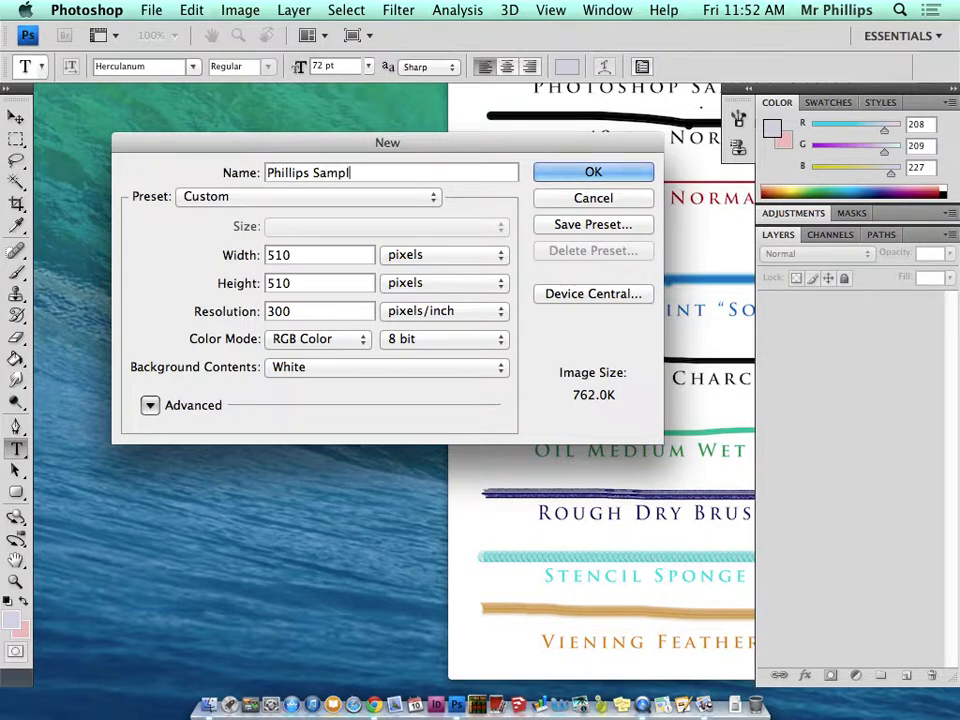
type("e Lines 1")
Apply the U.S. Paper preset at Letter size, 8.5 by 11 inches and 300 pixels/inch, and create the document.
left_click(168, 198)
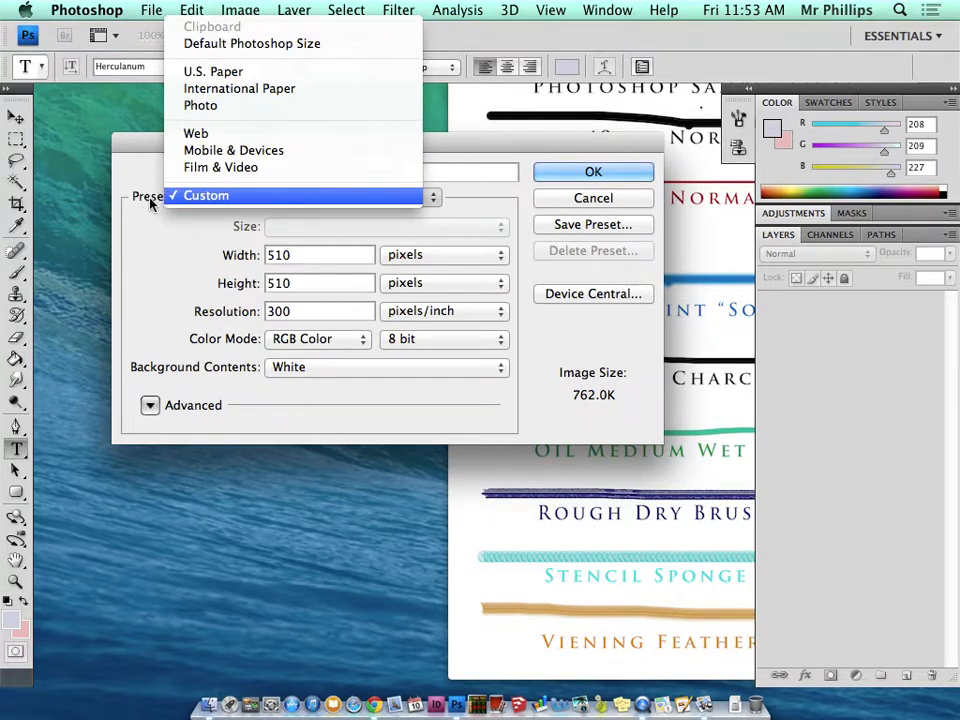
left_click(150, 203)
left_click(237, 199)
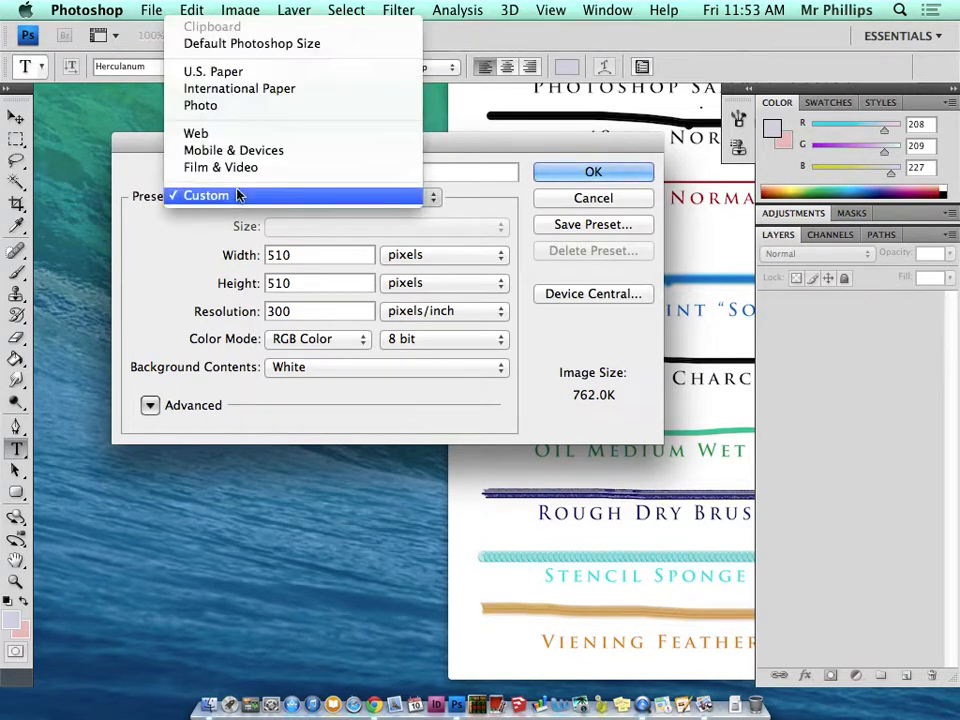
left_click(232, 75)
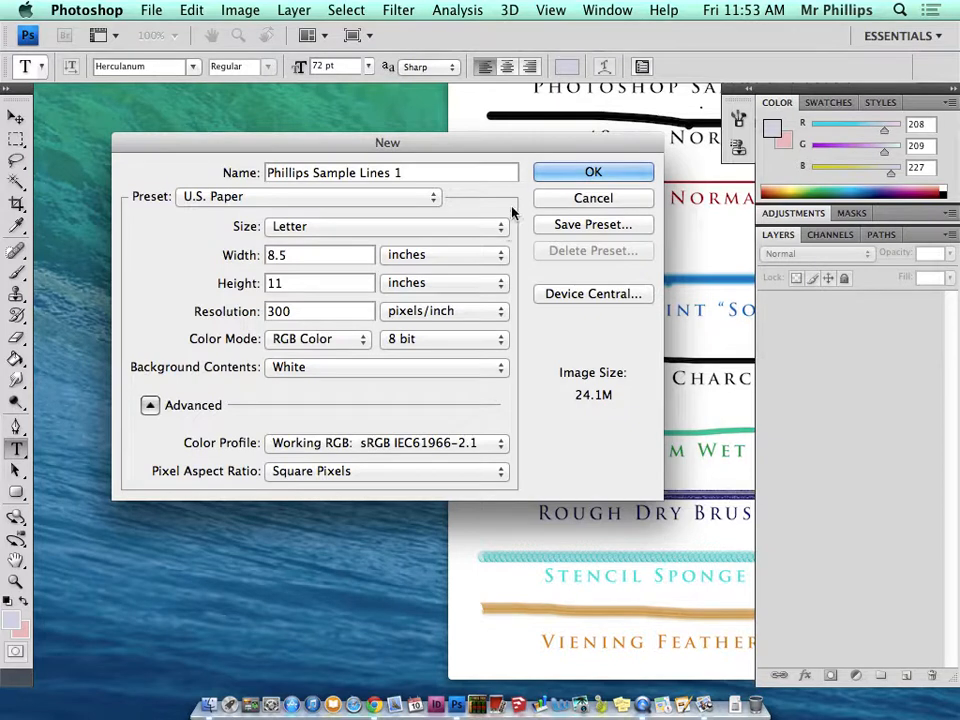
left_click(566, 175)
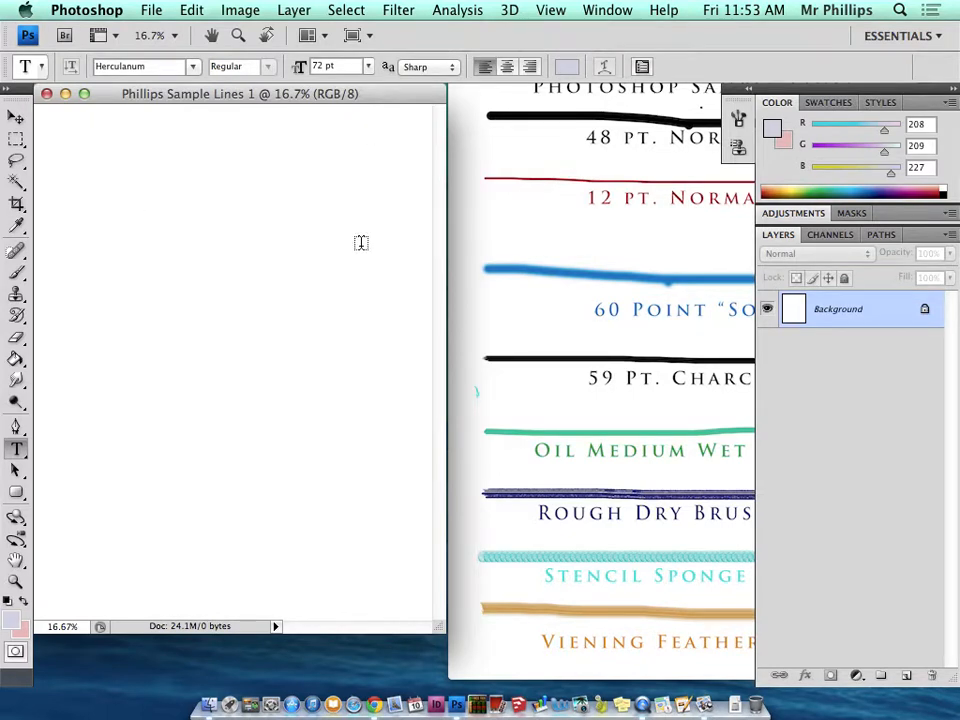
Check the Sample Lines reference image and widen the new Photoshop document's window beyond the page edges.
left_click(540, 147)
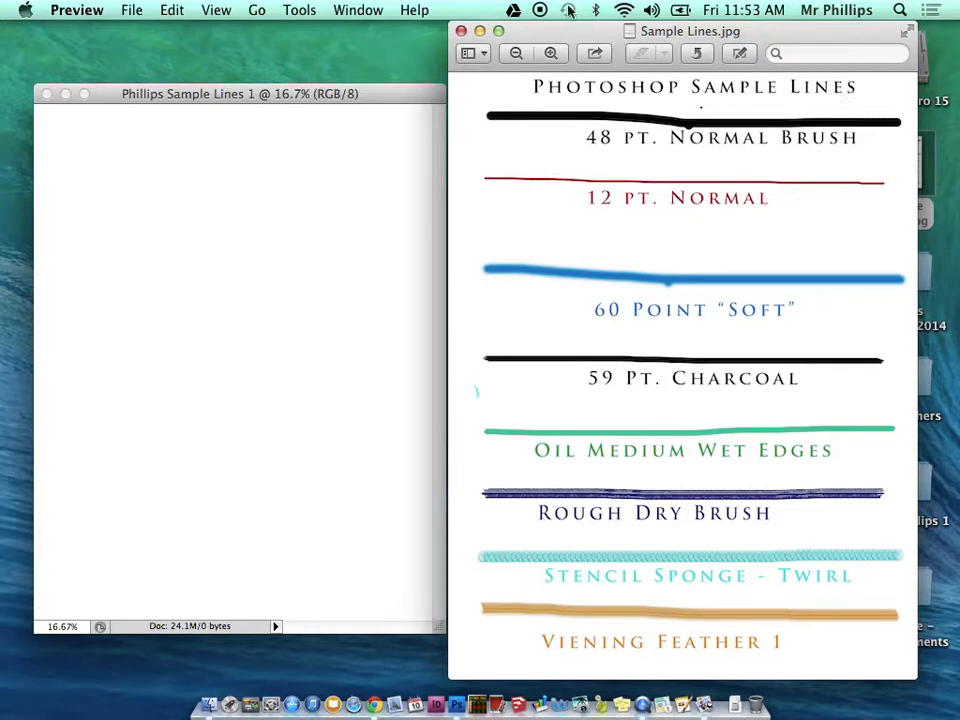
left_click(383, 105)
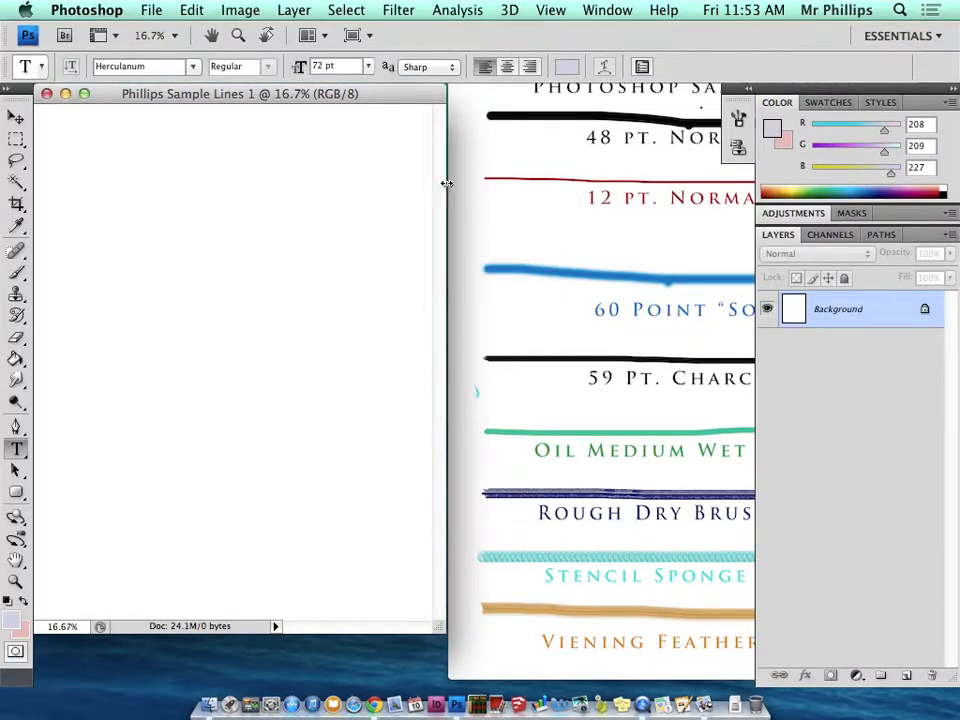
left_click_drag(448, 181, 538, 186)
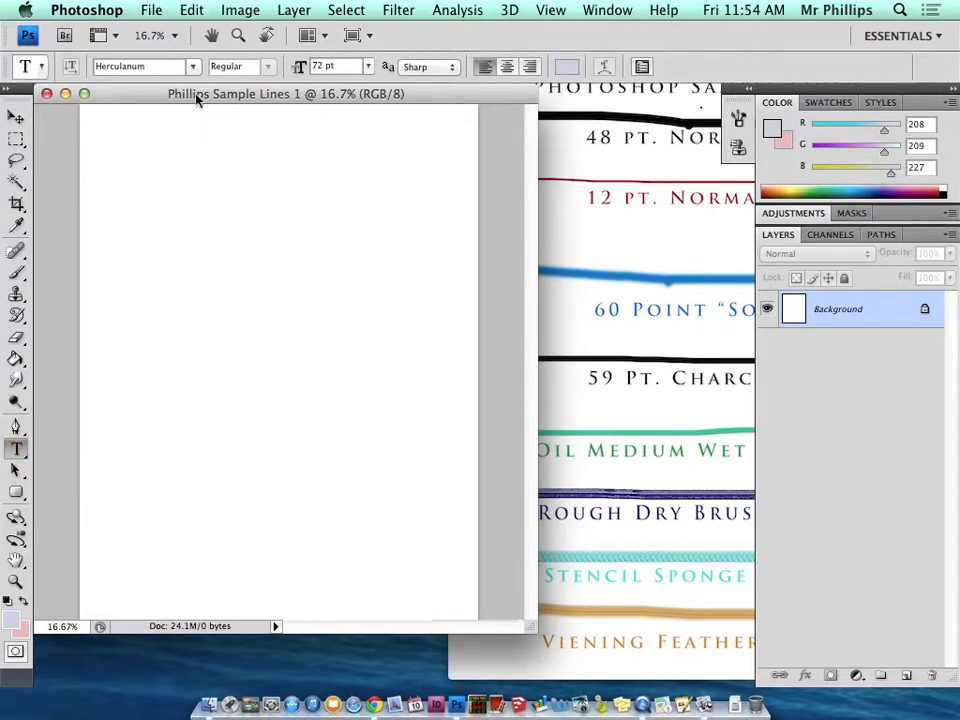
Set the Type tool's font to Helvetica.
left_click(193, 67)
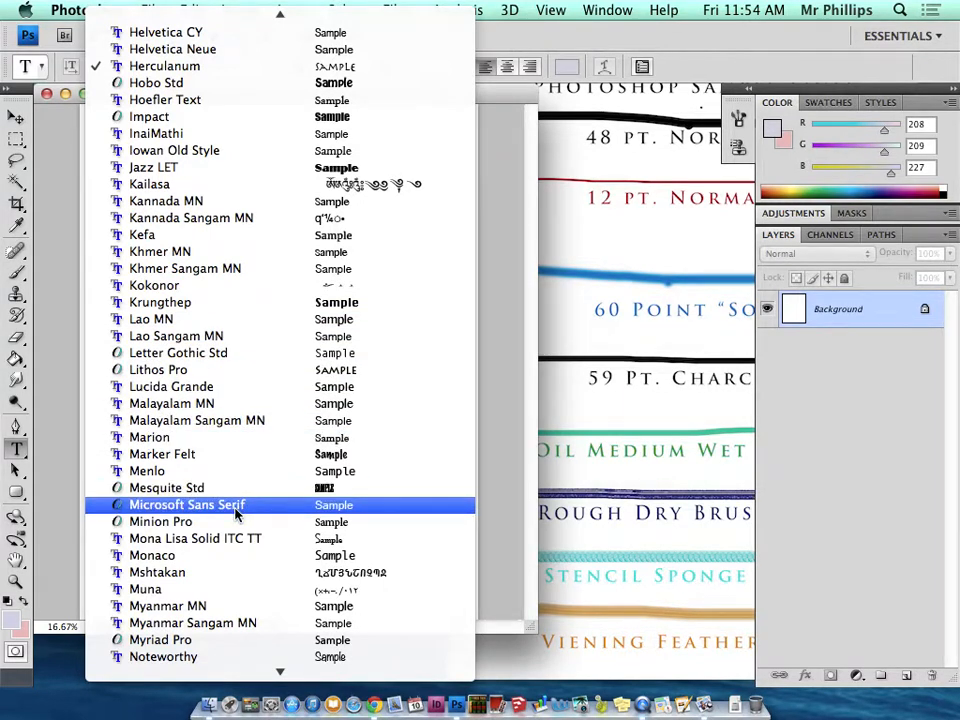
scroll(197, 44, "up", 4)
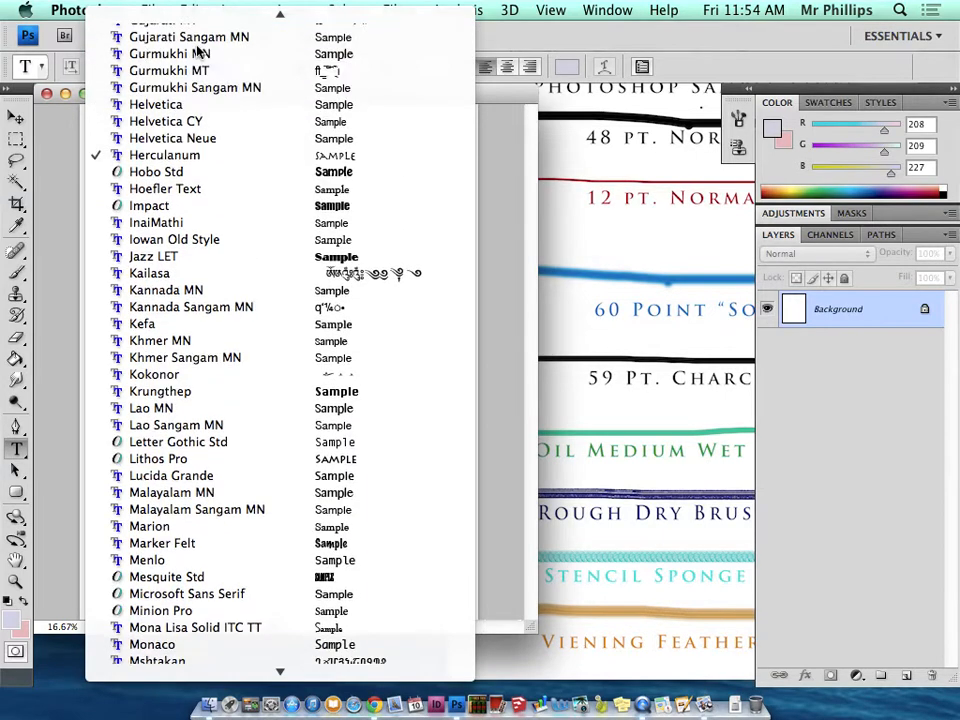
left_click(208, 129)
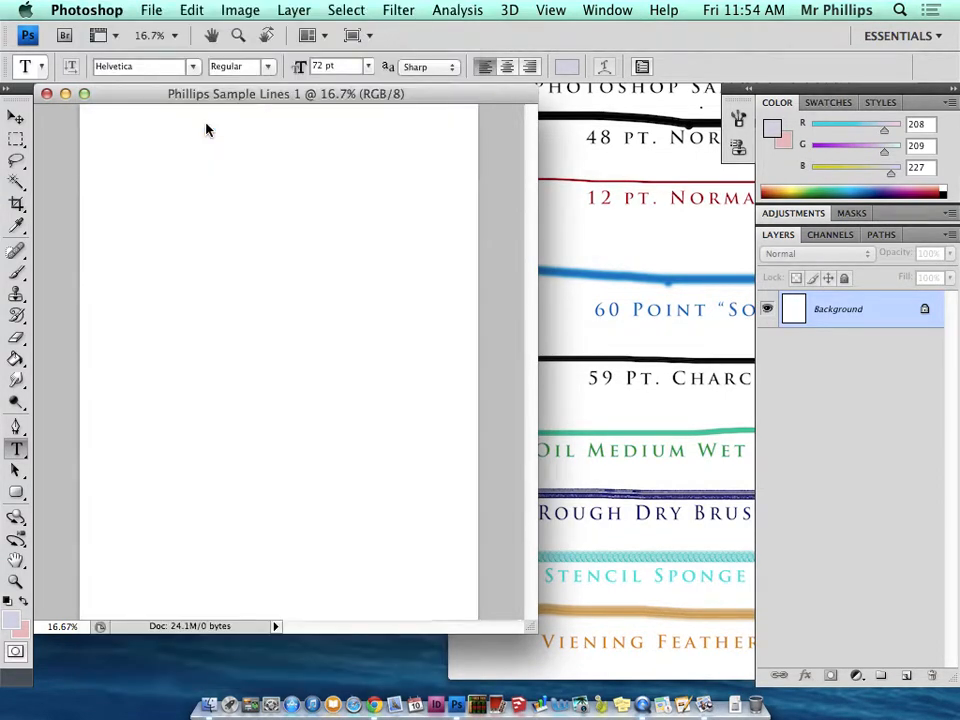
Check the Sample Lines reference image and reposition the Photoshop document window so the top of its page is in view.
left_click(633, 138)
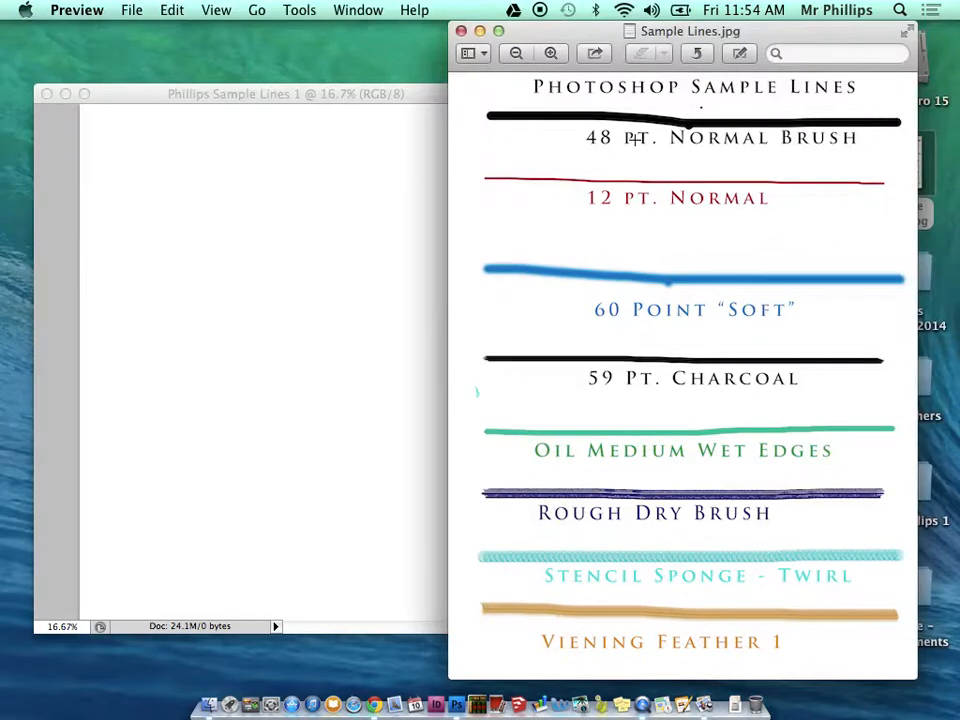
left_click(424, 103)
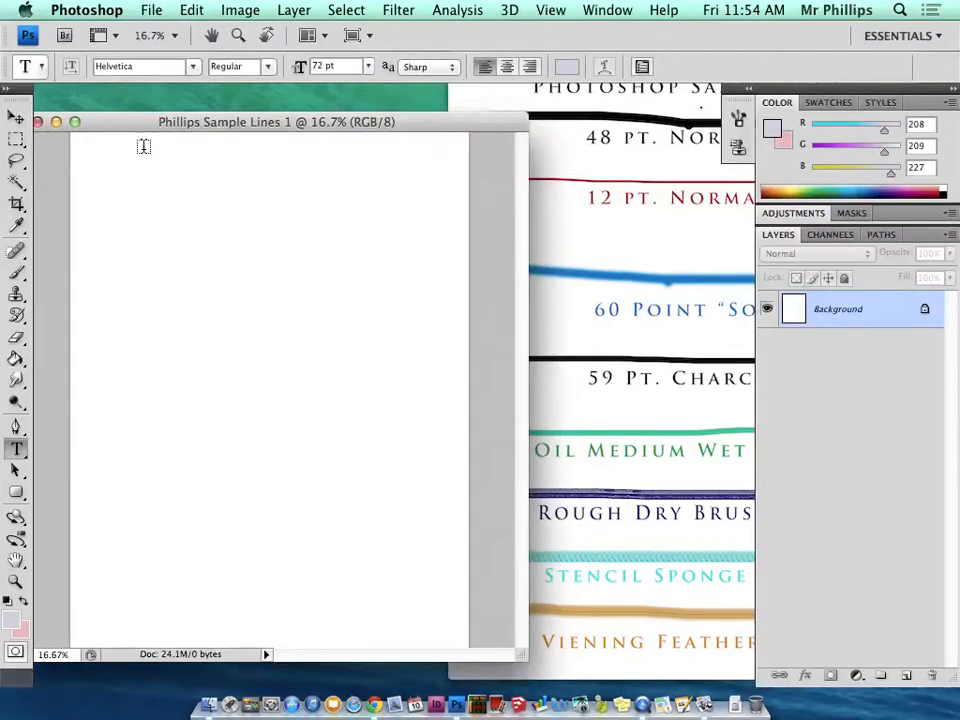
left_click_drag(135, 125, 155, 105)
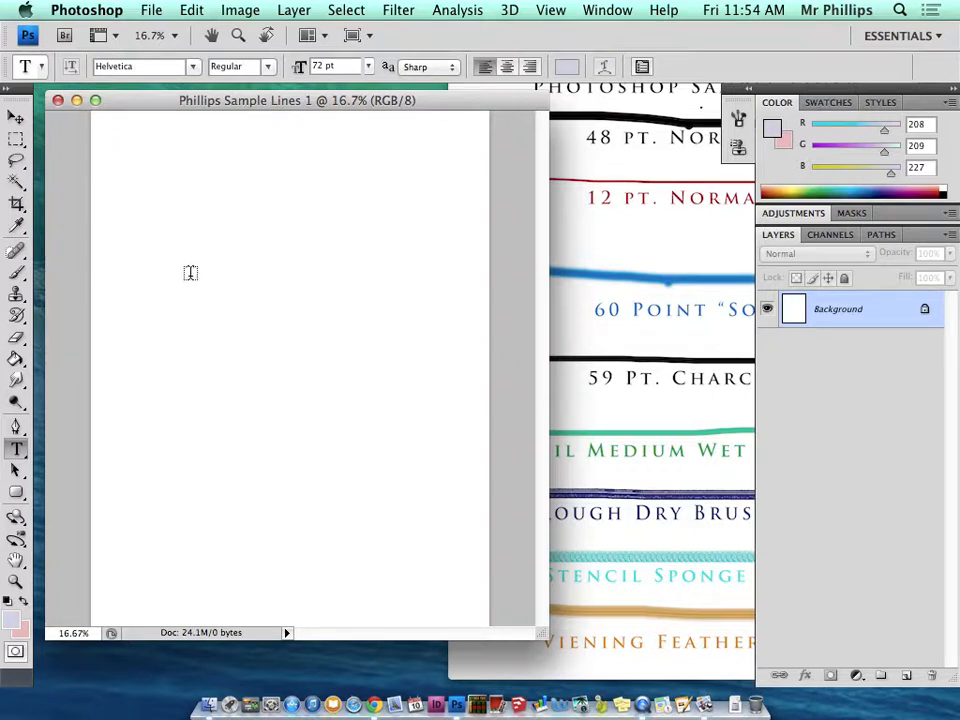
Add the title text "PHOTOSHOP SAMPLE LINES" in 72 pt Helvetica near the top of the page.
left_click(164, 138)
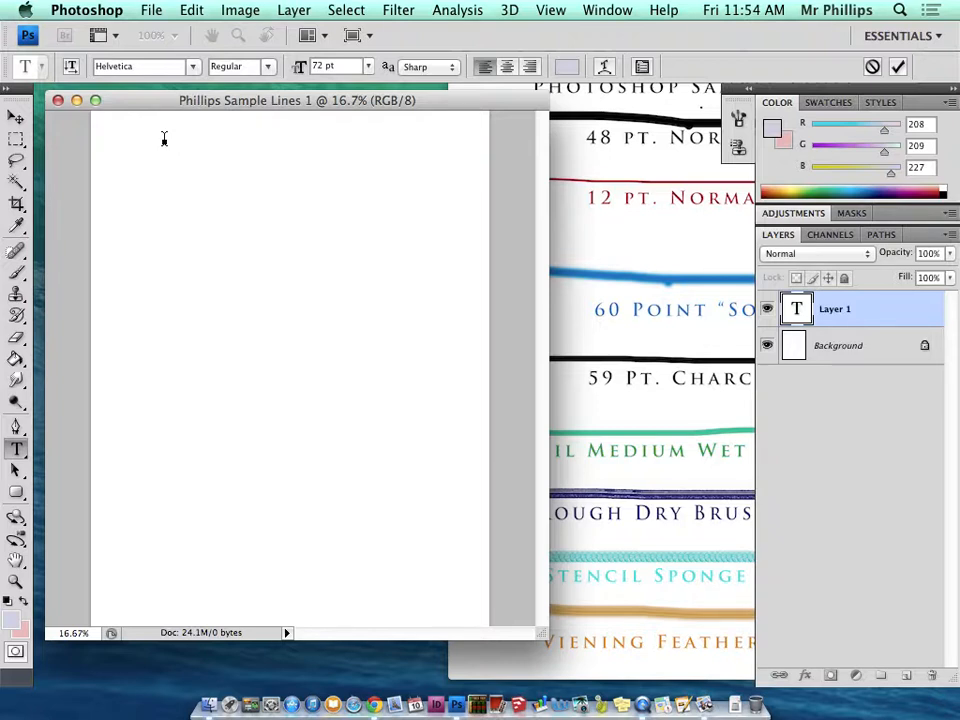
type("PHO")
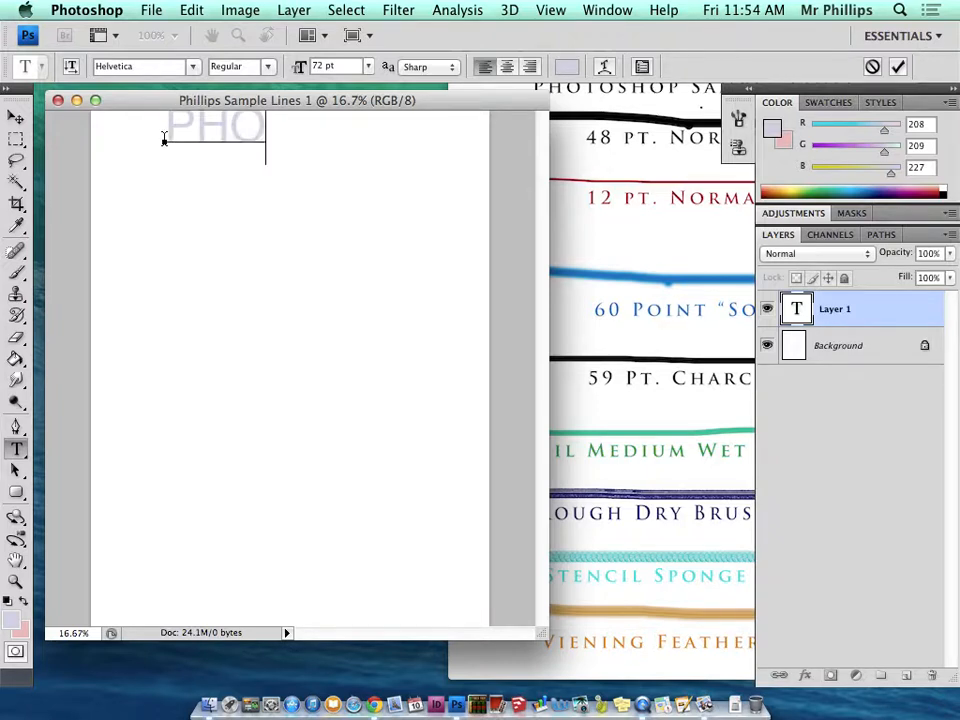
type("T")
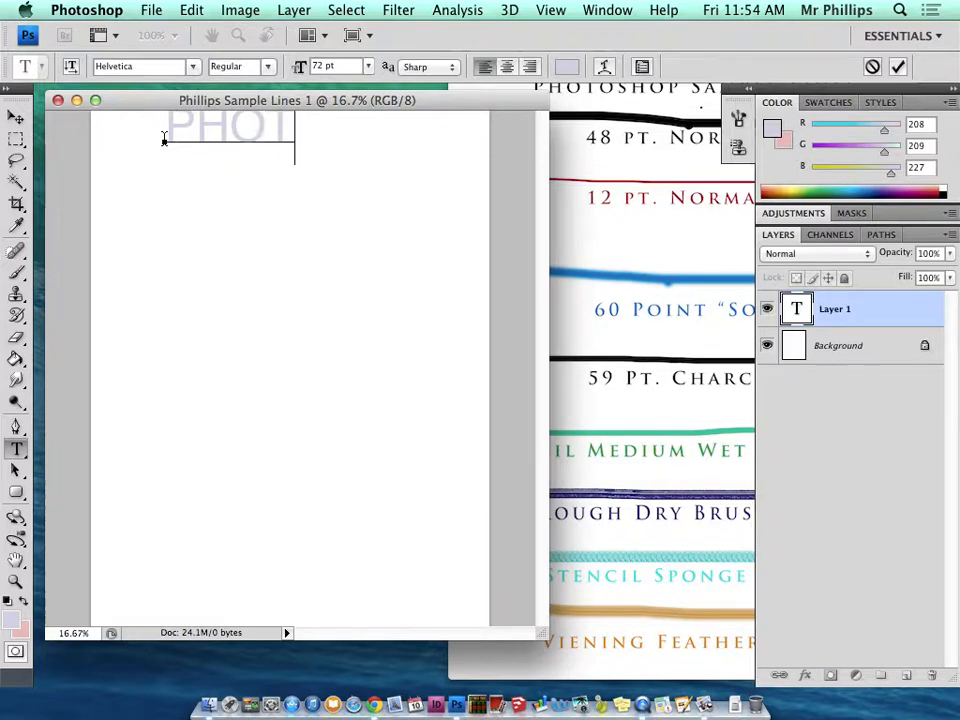
type("OSHOP ")
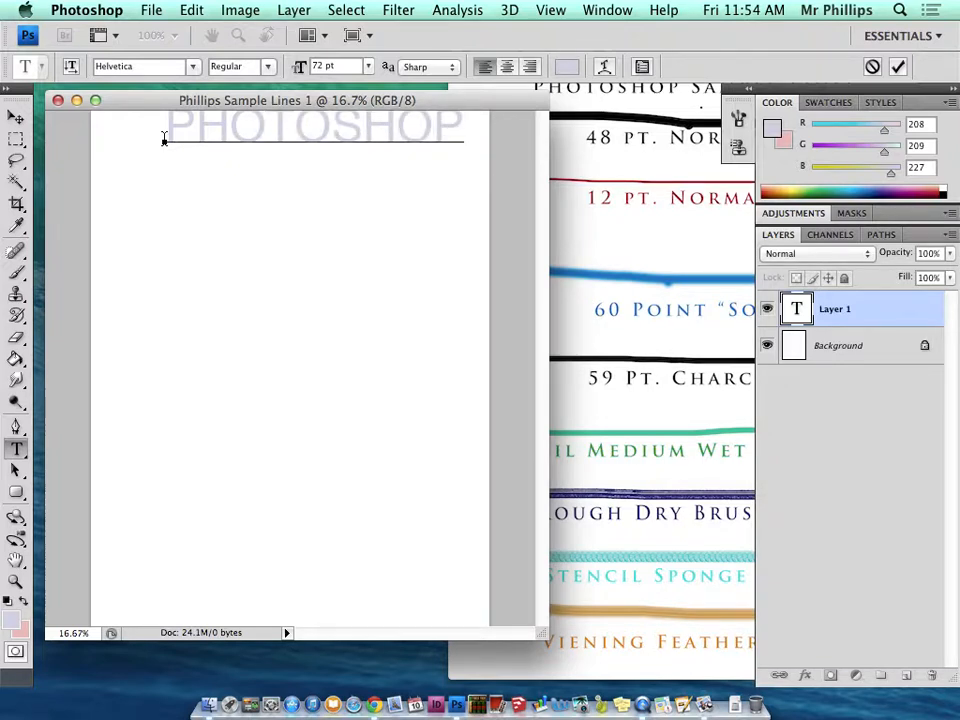
type("S")
Move the title down and toward the page's left edge, keeping Auto-Select and Show Transform Controls enabled for the Move tool.
left_click(16, 118)
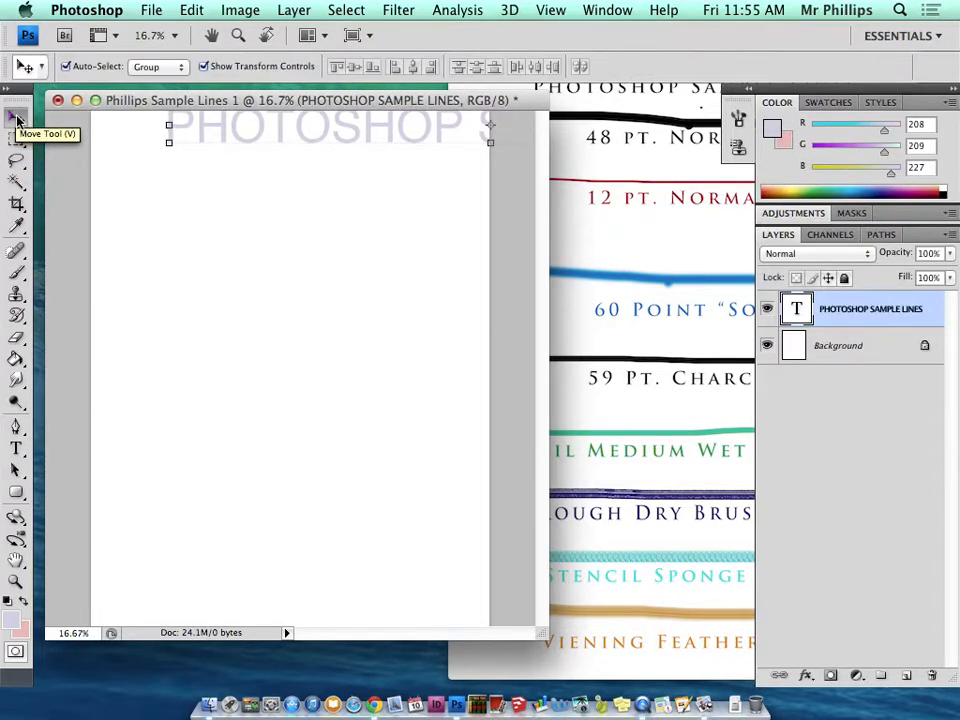
left_click_drag(221, 126, 165, 141)
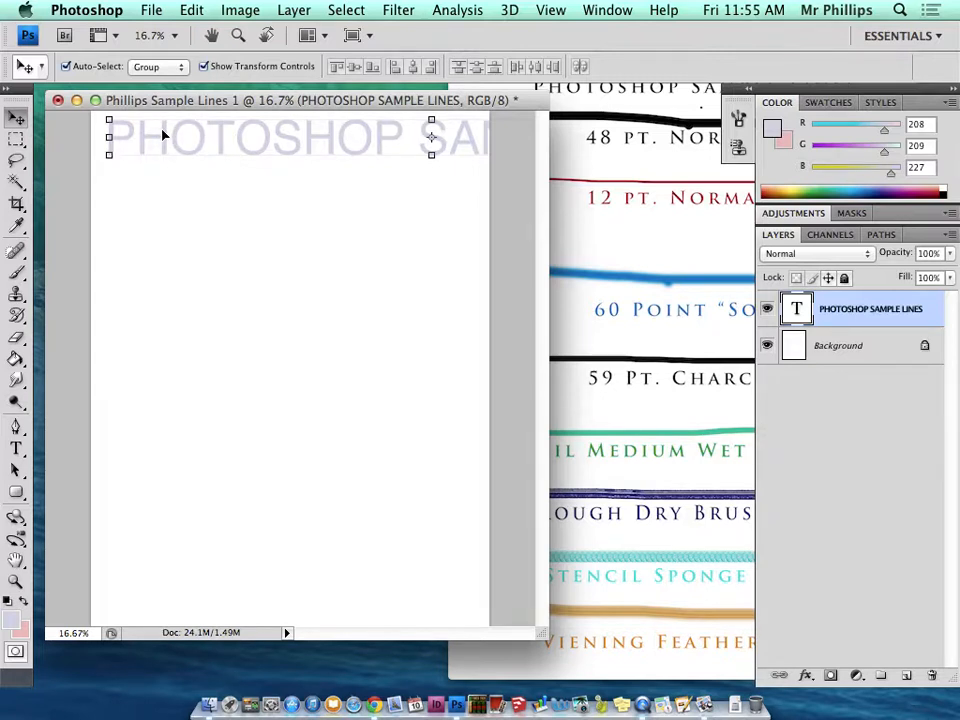
left_click(70, 73)
left_click(70, 73)
left_click(205, 68)
left_click(205, 68)
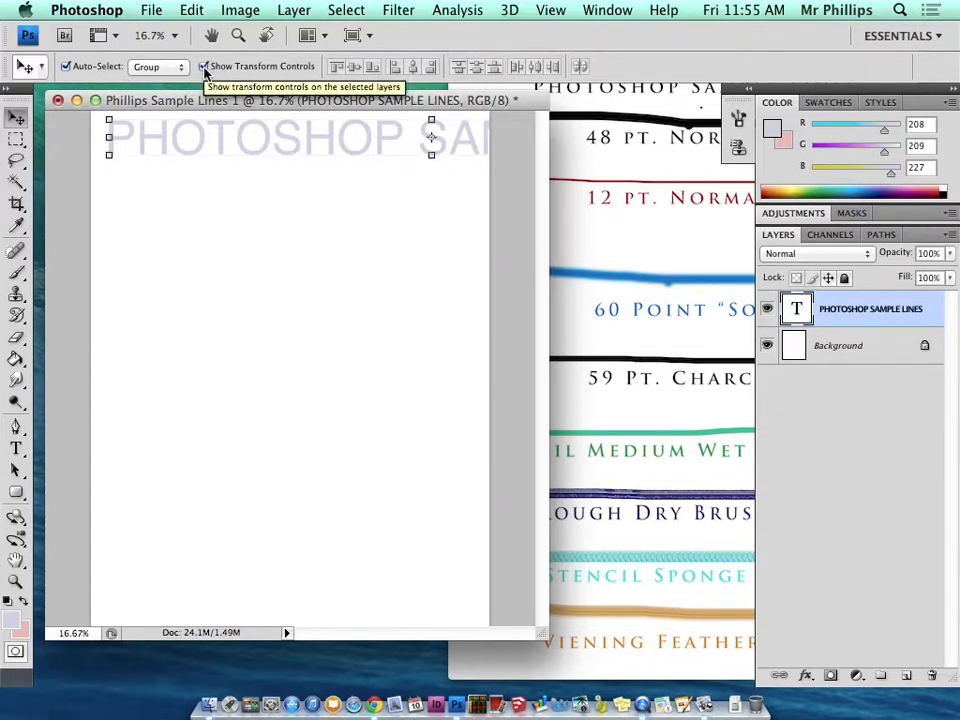
left_click(279, 67)
left_click(281, 68)
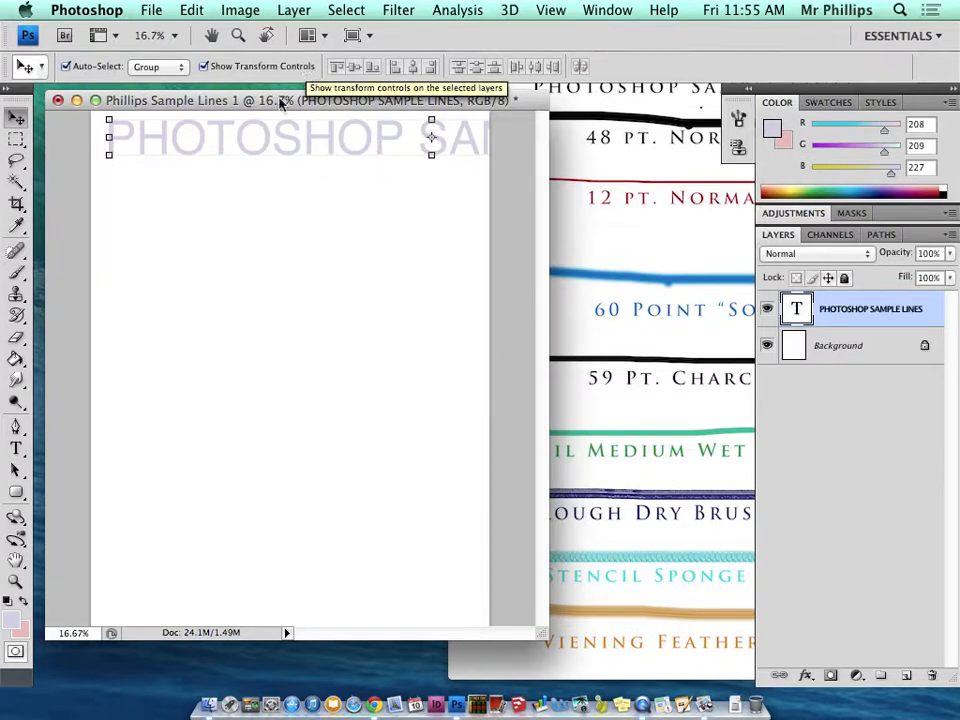
Scale the title to about 53.5% width and 38.1% height and centre it across the top of the page.
left_click(108, 153)
left_click_drag(108, 153, 409, 114)
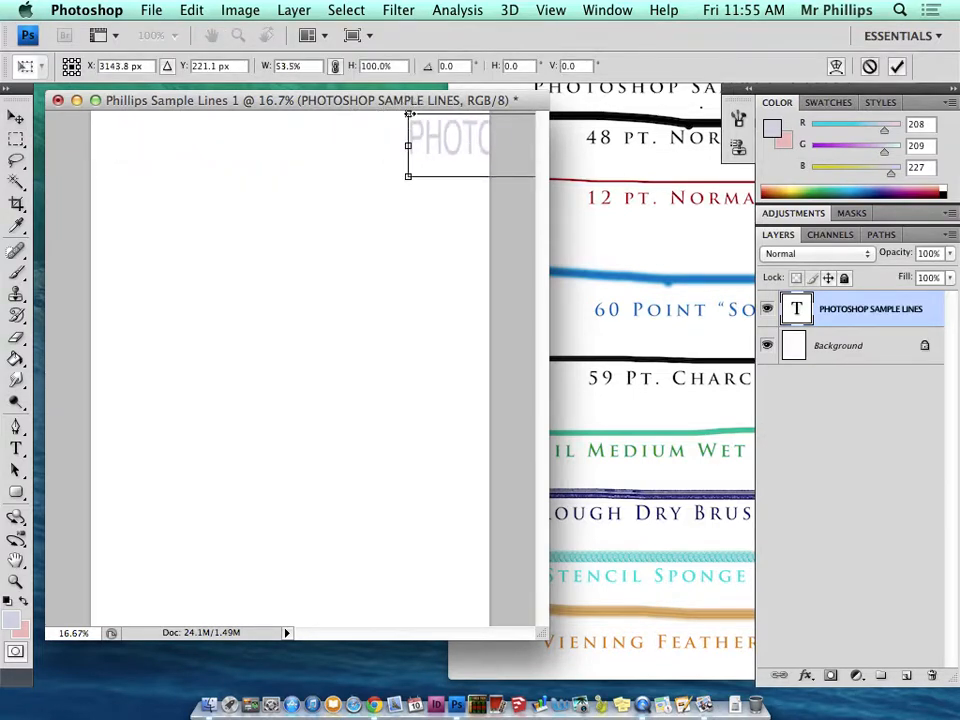
left_click_drag(448, 140, 157, 140)
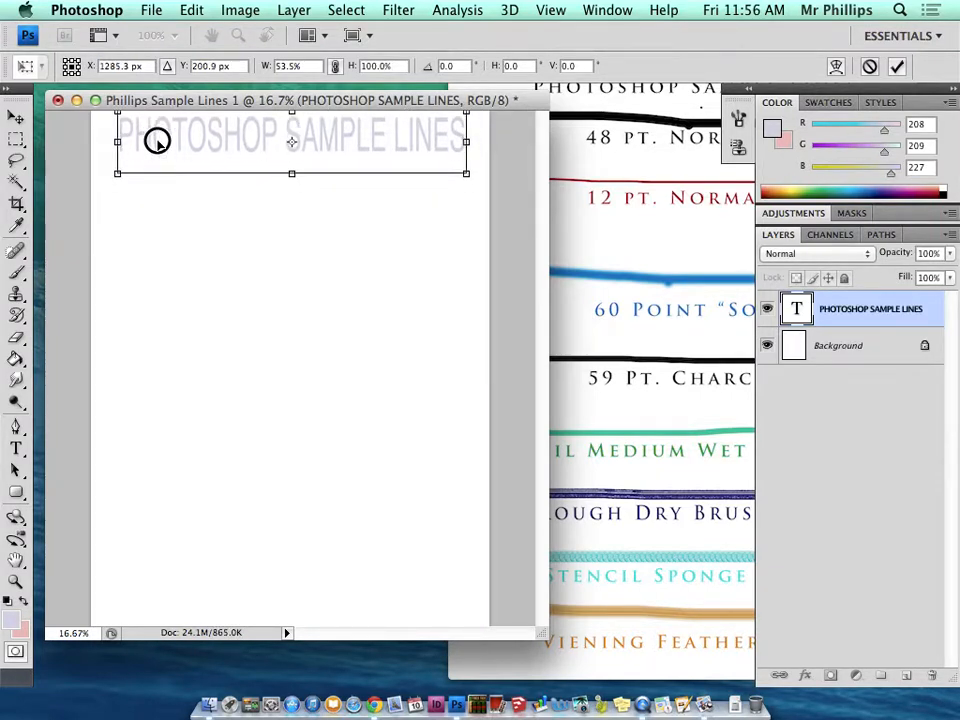
left_click_drag(288, 175, 321, 138)
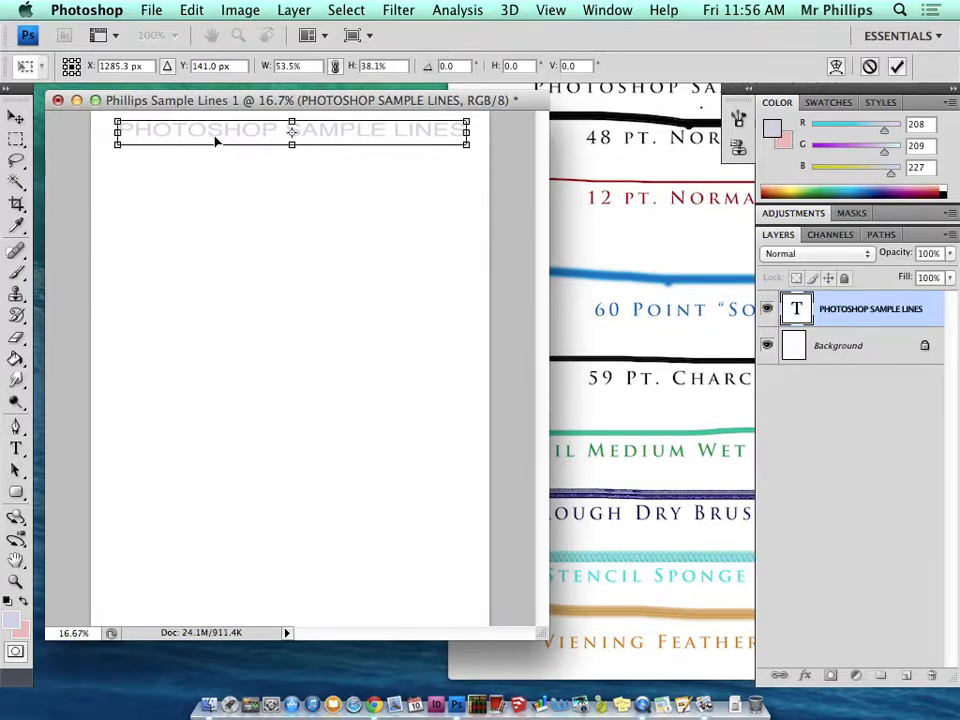
key("Return")
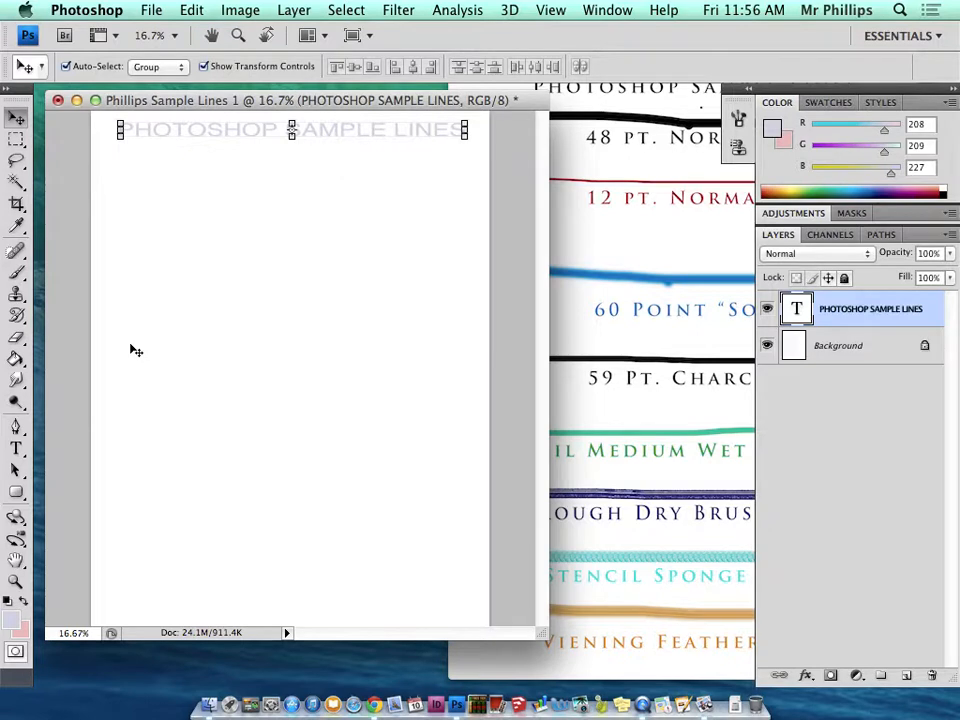
Recolour the whole title text black (000000) and deselect its layer.
left_click(17, 450)
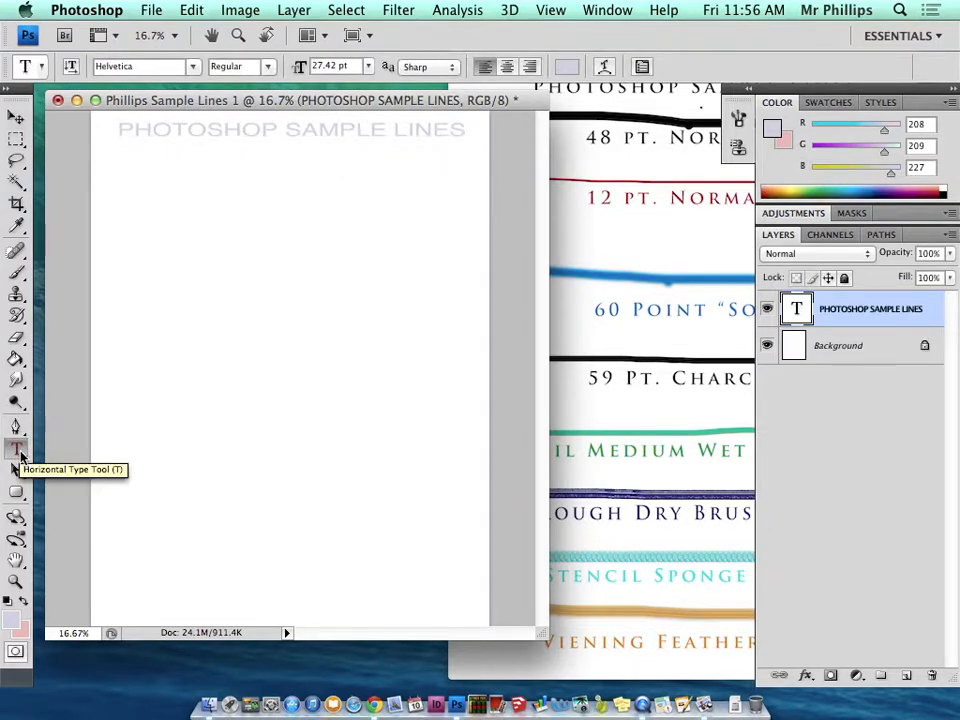
left_click(149, 133)
triple_click(149, 133)
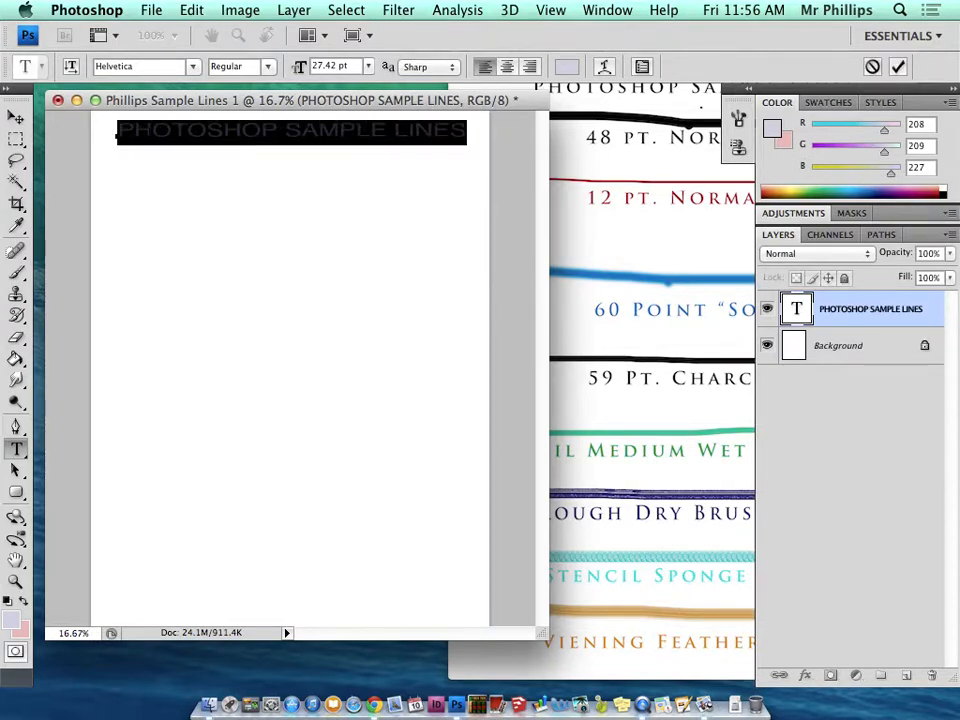
left_click(779, 133)
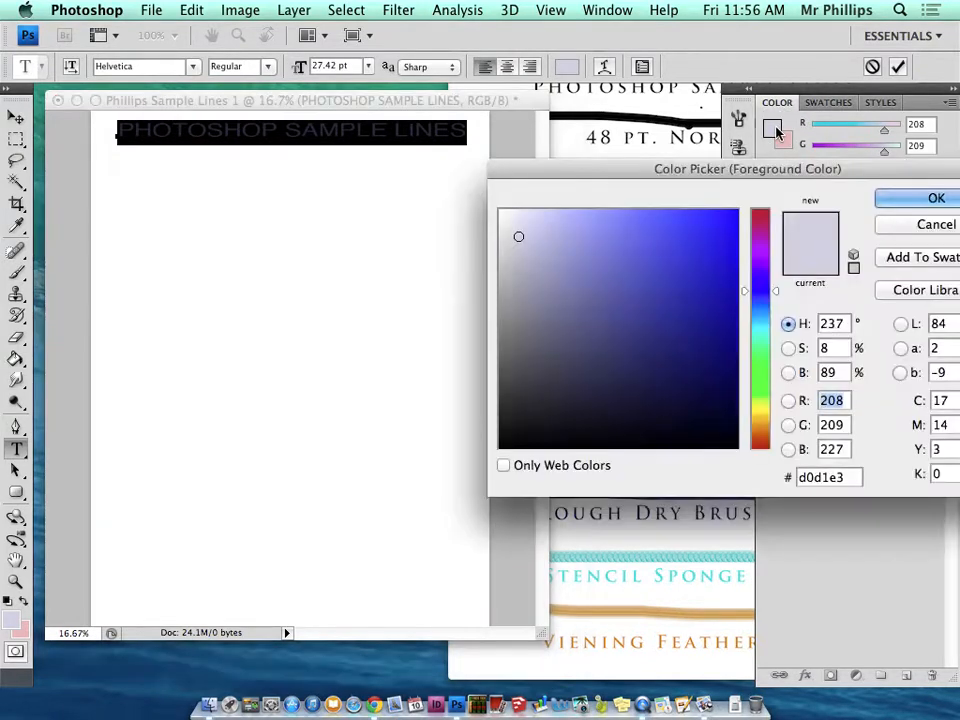
left_click_drag(617, 298, 735, 455)
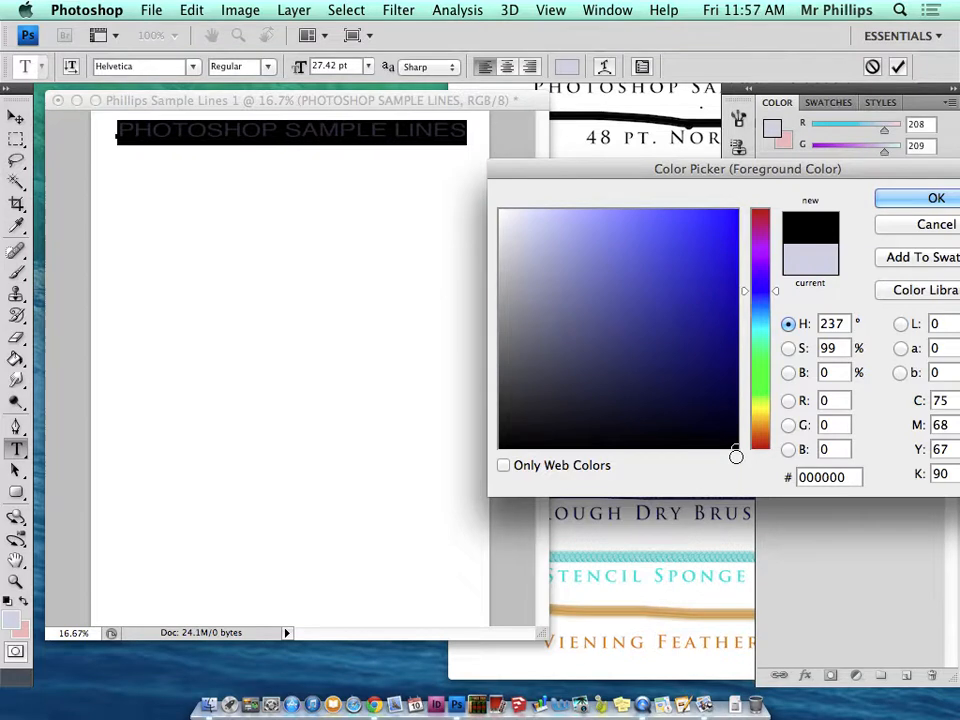
left_click(908, 201)
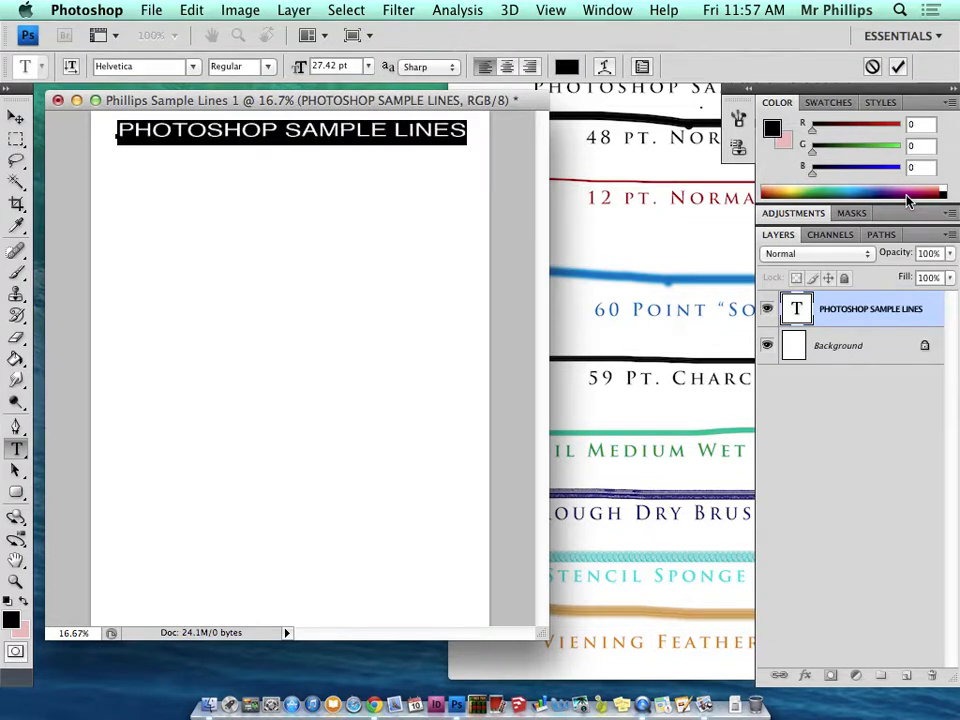
left_click(17, 119)
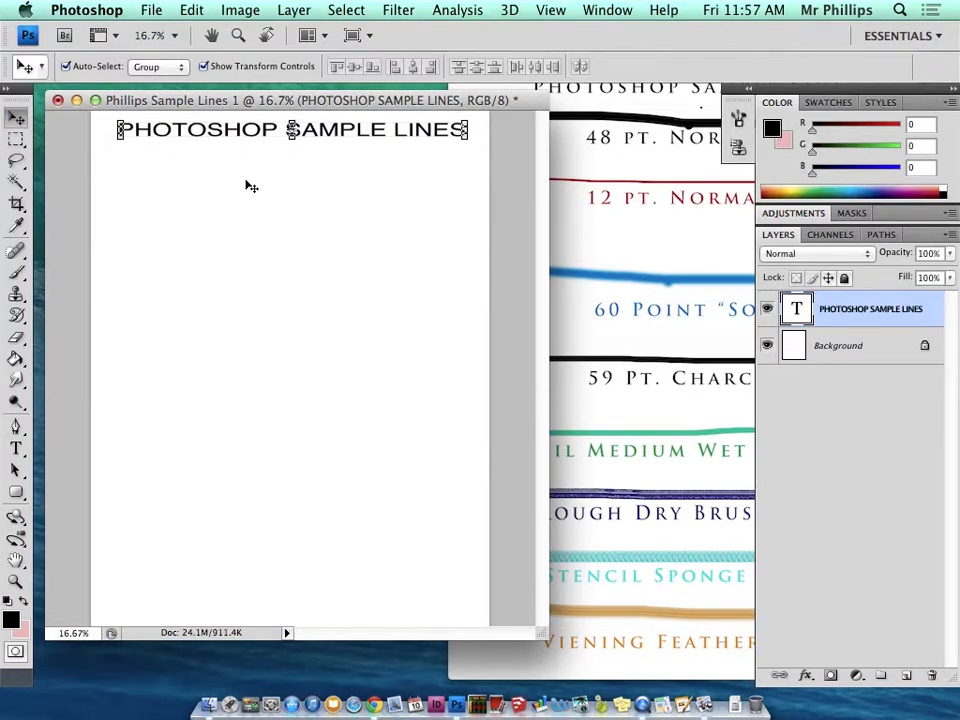
left_click(283, 227)
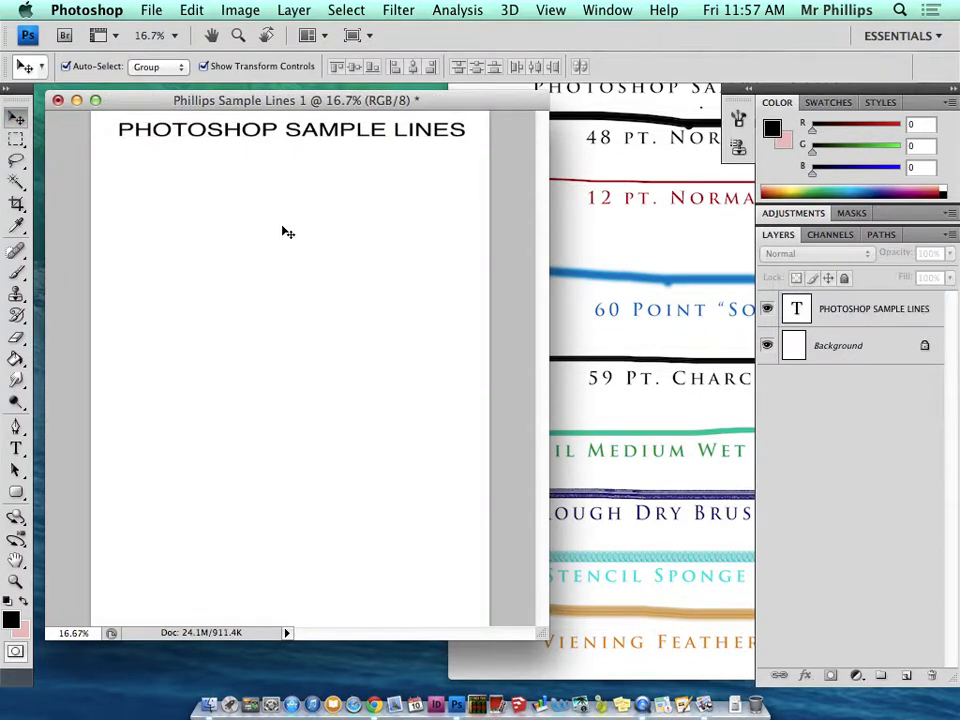
Check the first line's label in the Sample Lines reference and choose the Hard Mechanical 48 pixels tip for the Brush tool.
left_click(638, 181)
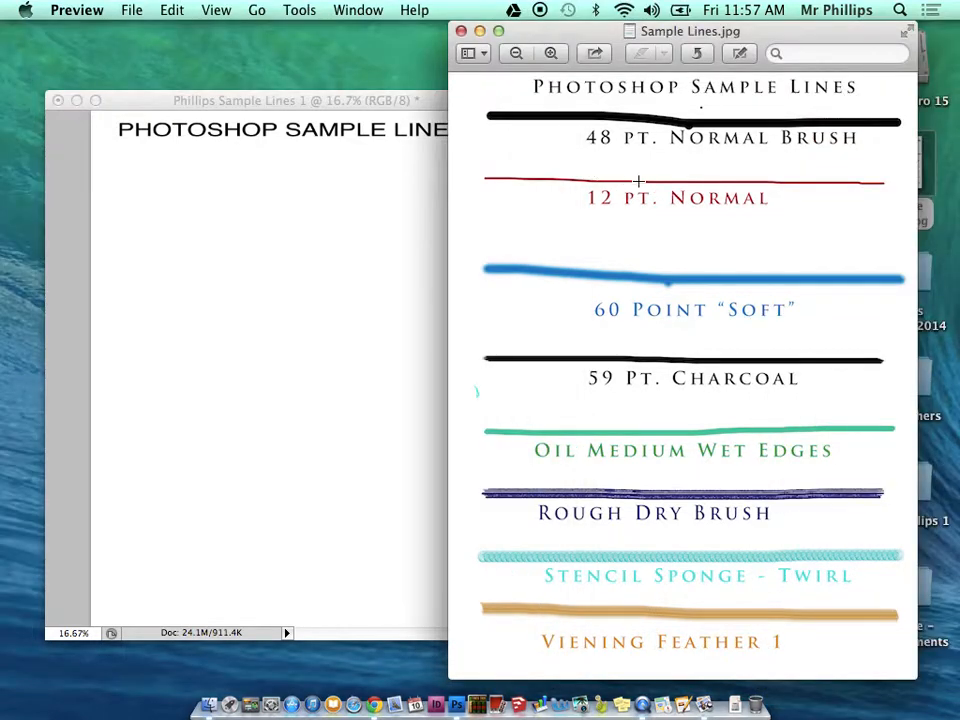
left_click(294, 215)
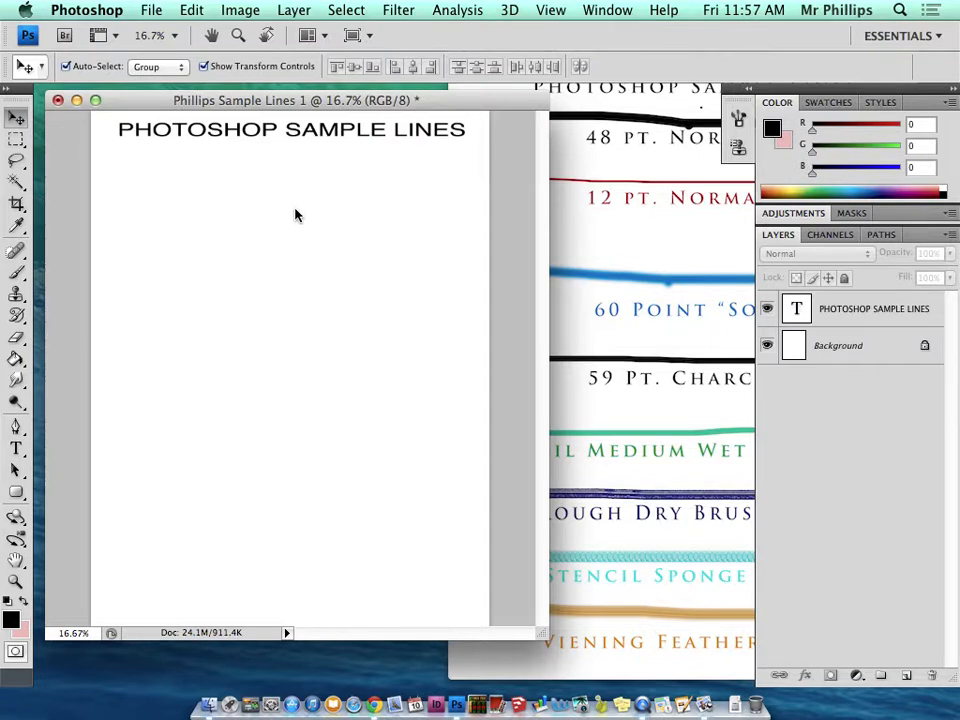
left_click(666, 177)
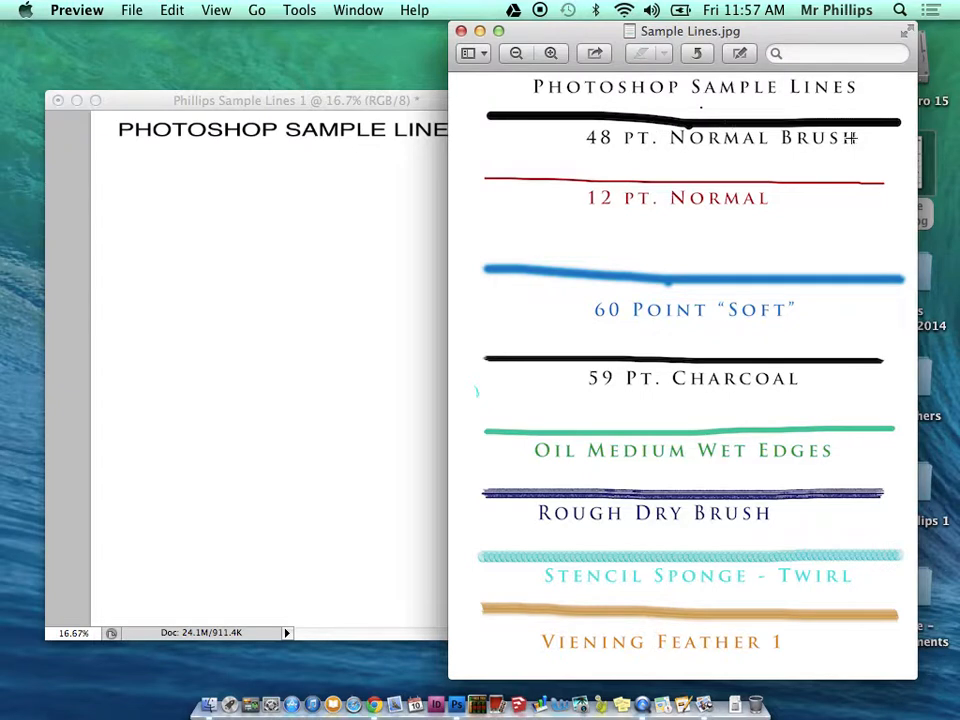
left_click(279, 313)
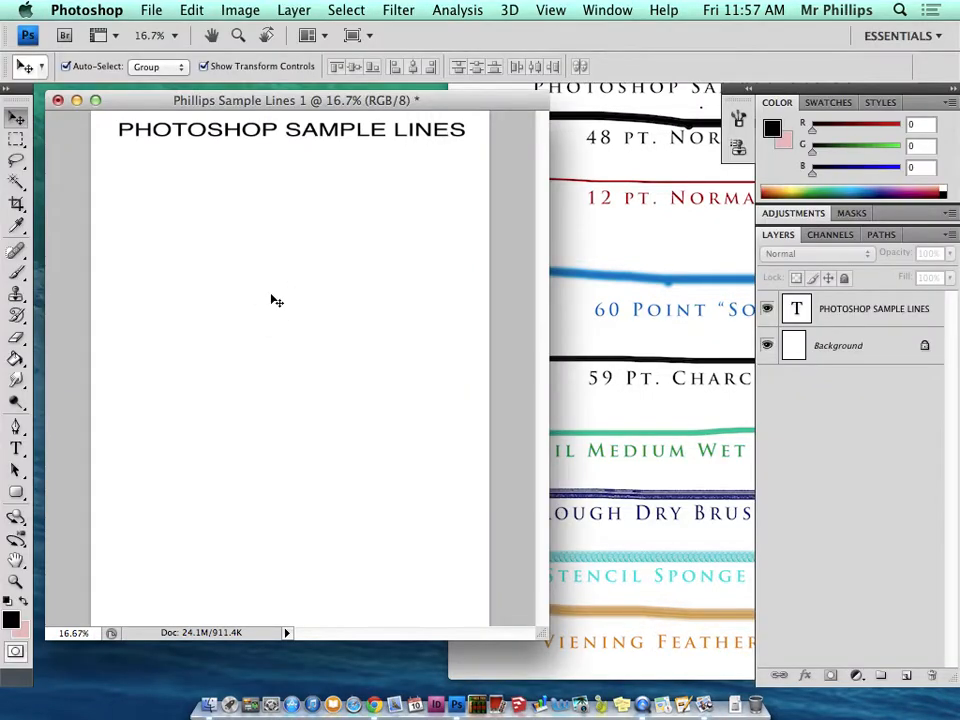
left_click(17, 278)
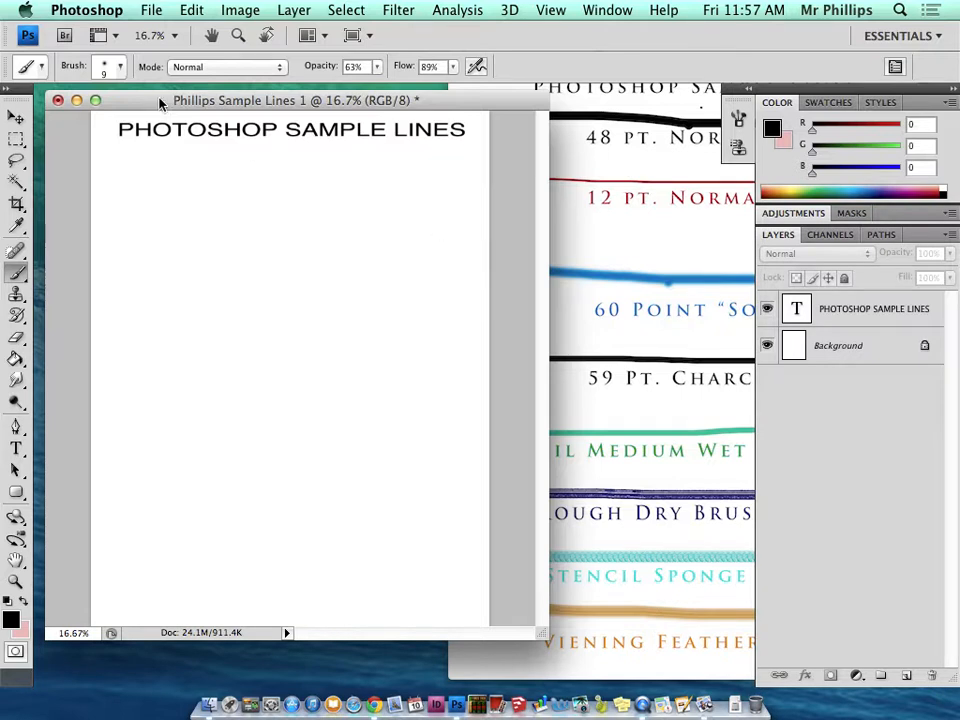
left_click(120, 68)
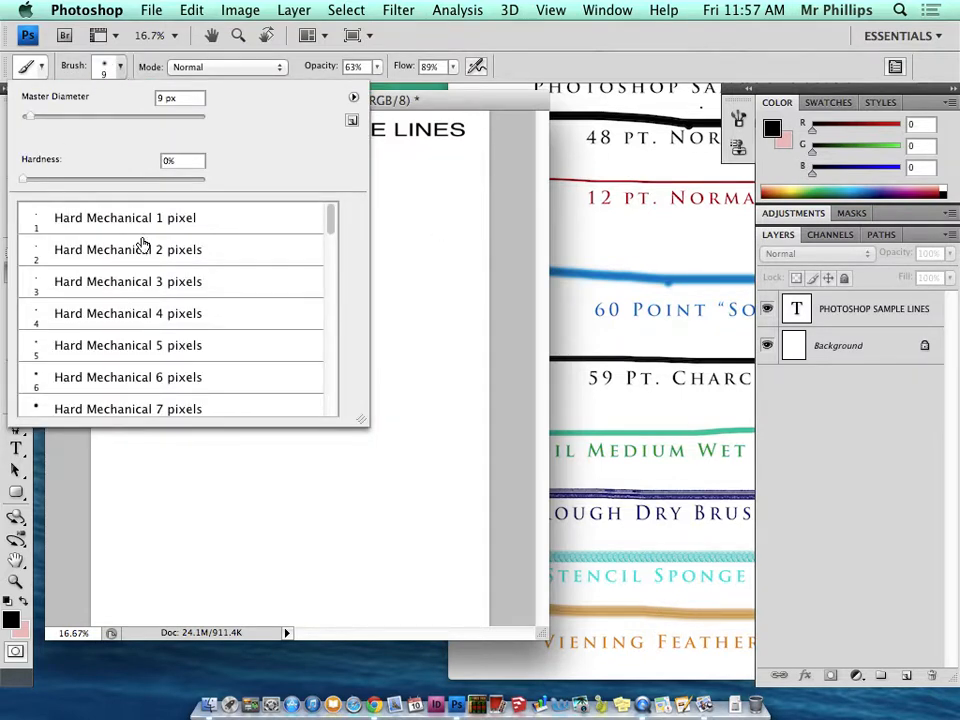
scroll(141, 283, "down", 1)
scroll(143, 285, "down", 6)
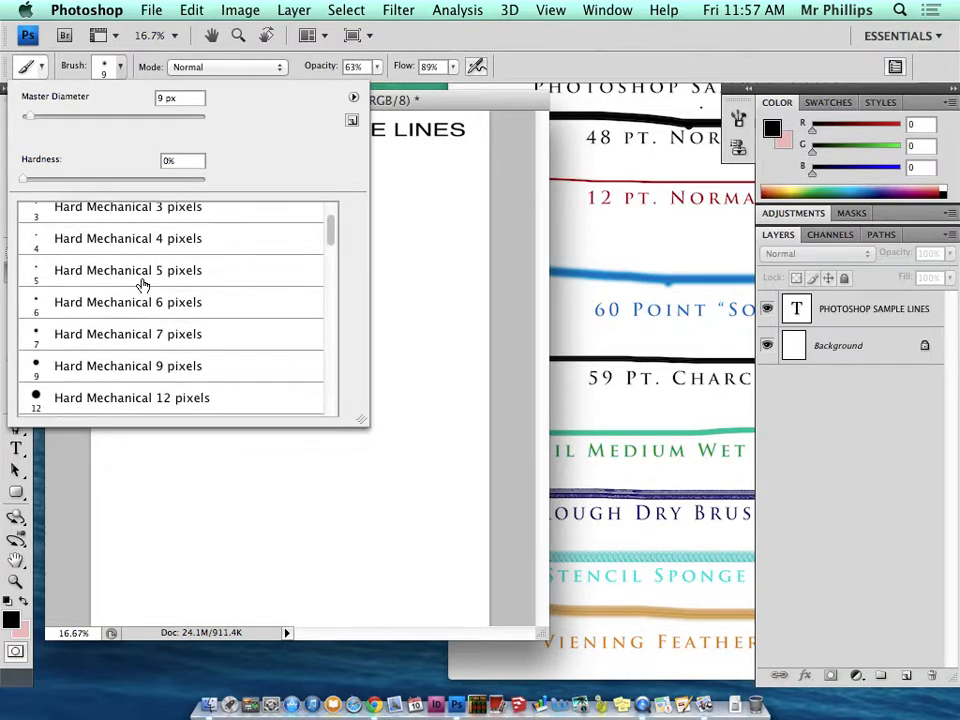
scroll(143, 285, "down", 6)
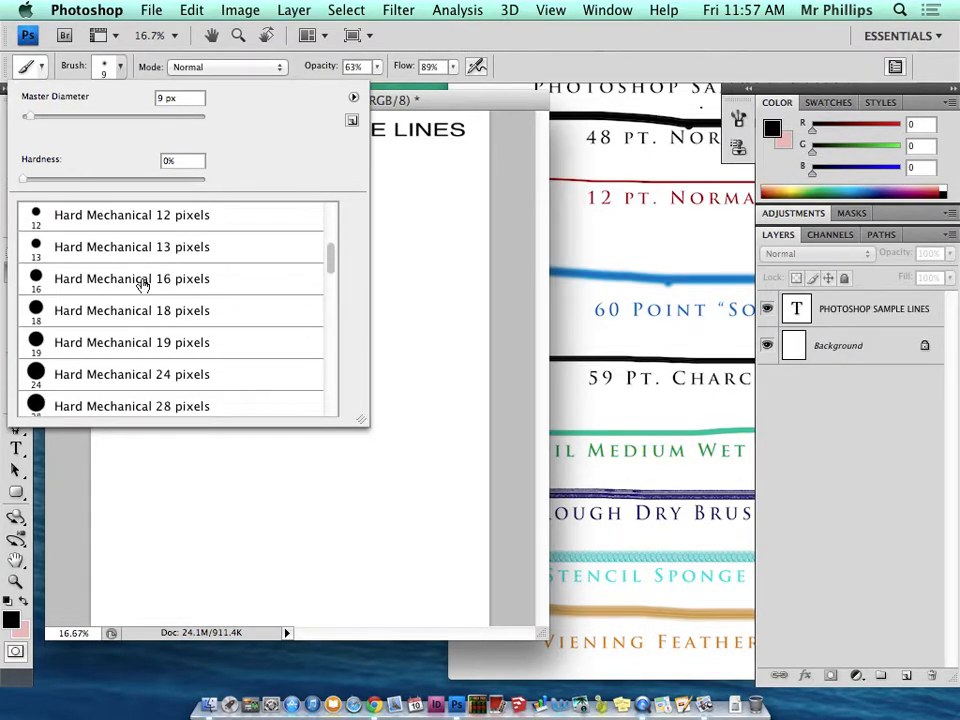
scroll(143, 285, "down", 5)
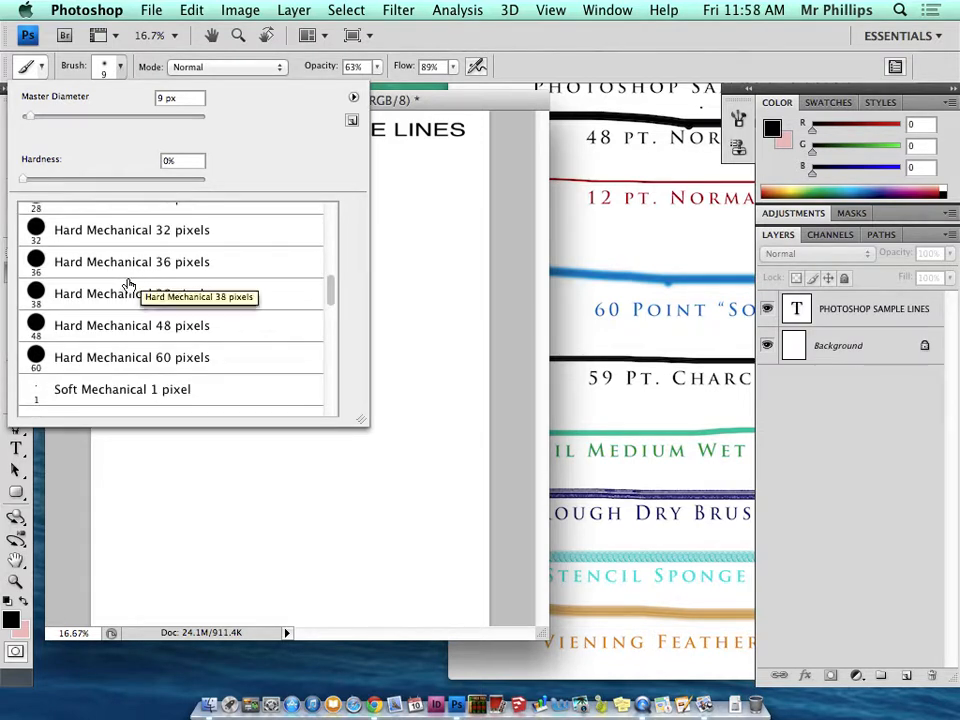
left_click(227, 331)
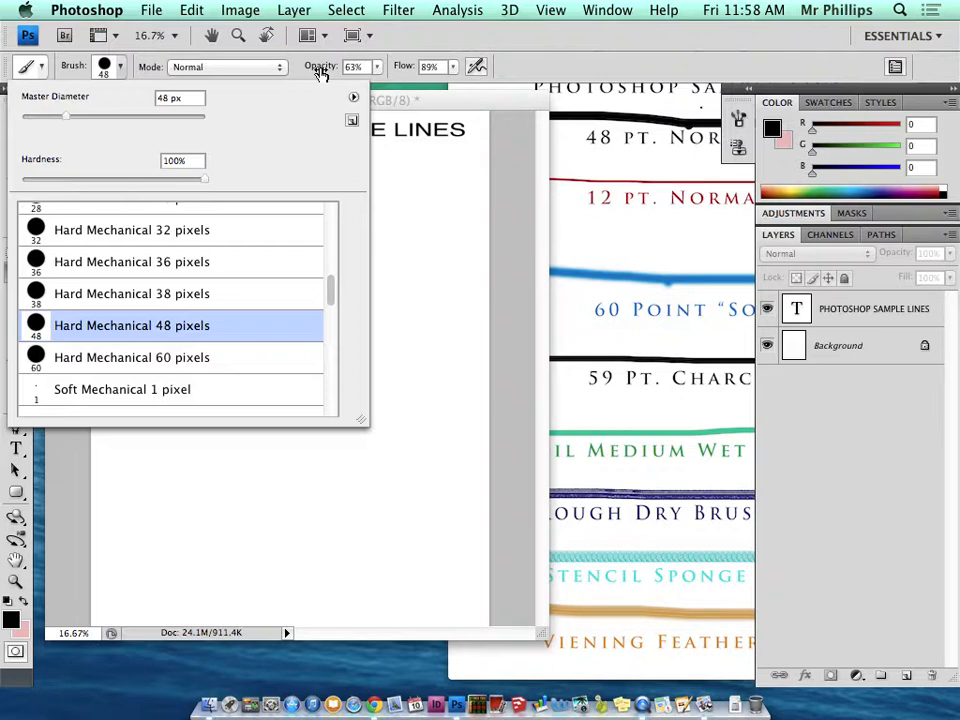
Set the brush's opacity and flow both to 100%.
left_click(378, 67)
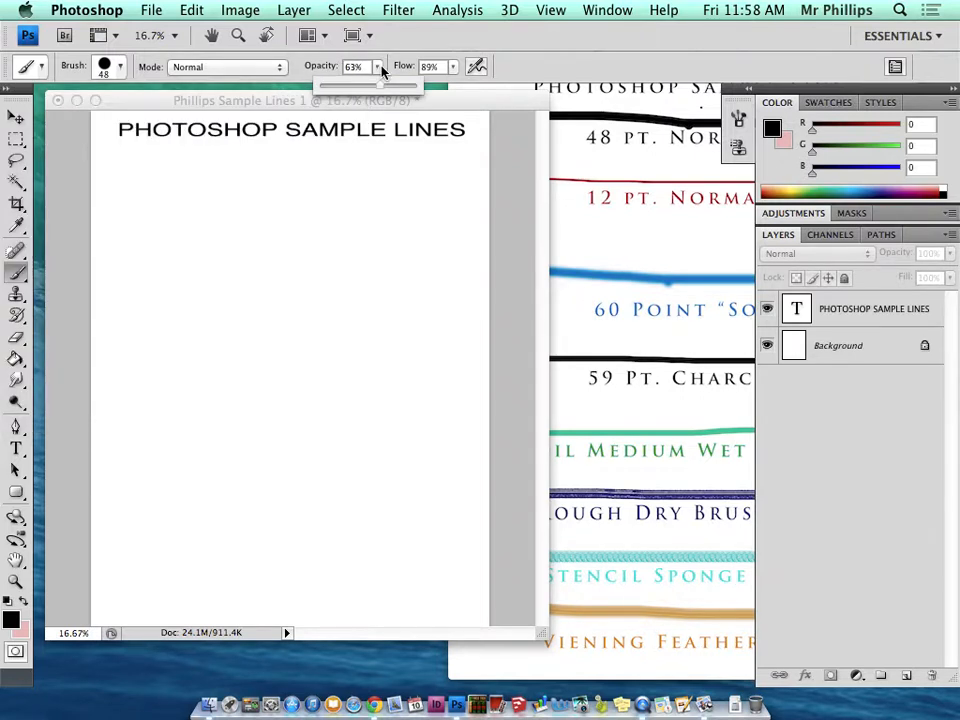
left_click_drag(385, 89, 425, 92)
left_click(453, 67)
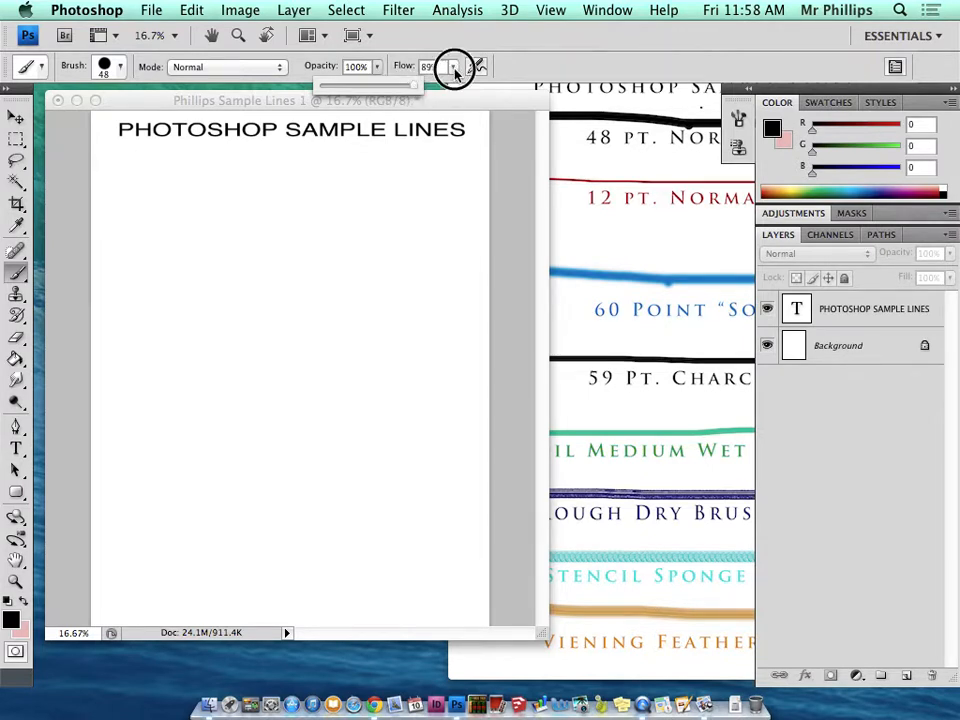
left_click_drag(456, 89, 476, 91)
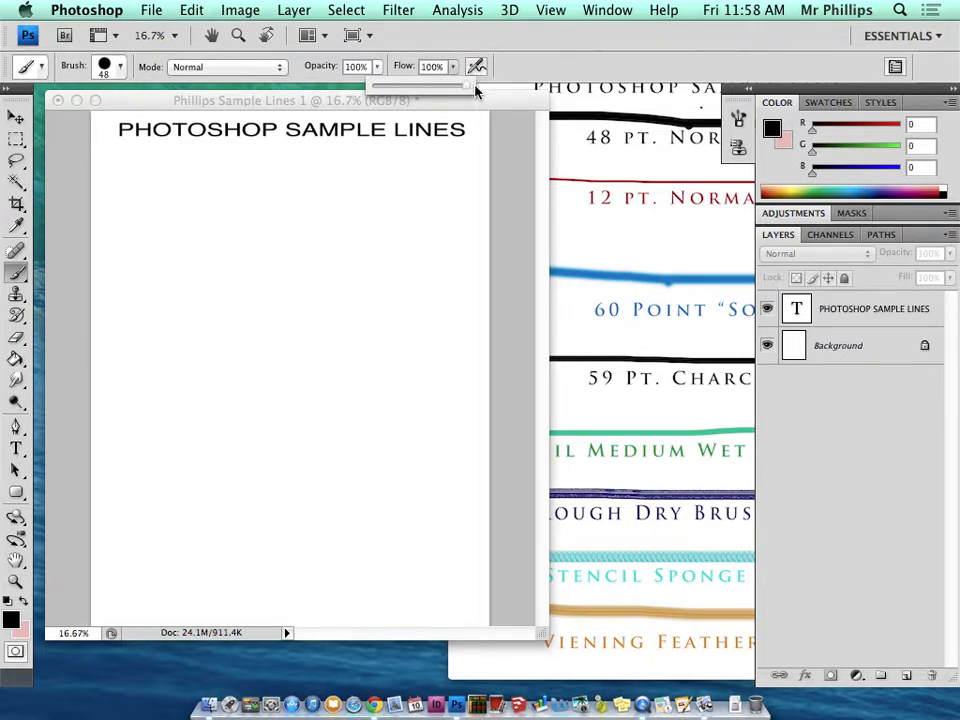
Check the first line in the Sample Lines reference and paint a black horizontal line under the title on the Background layer.
left_click(626, 207)
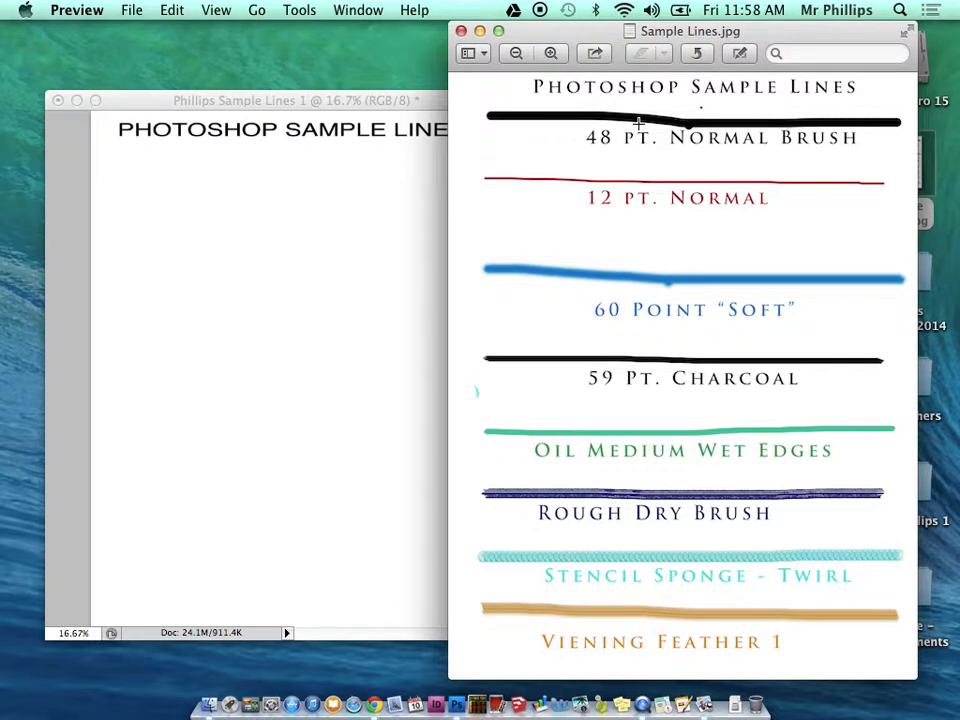
left_click(261, 287)
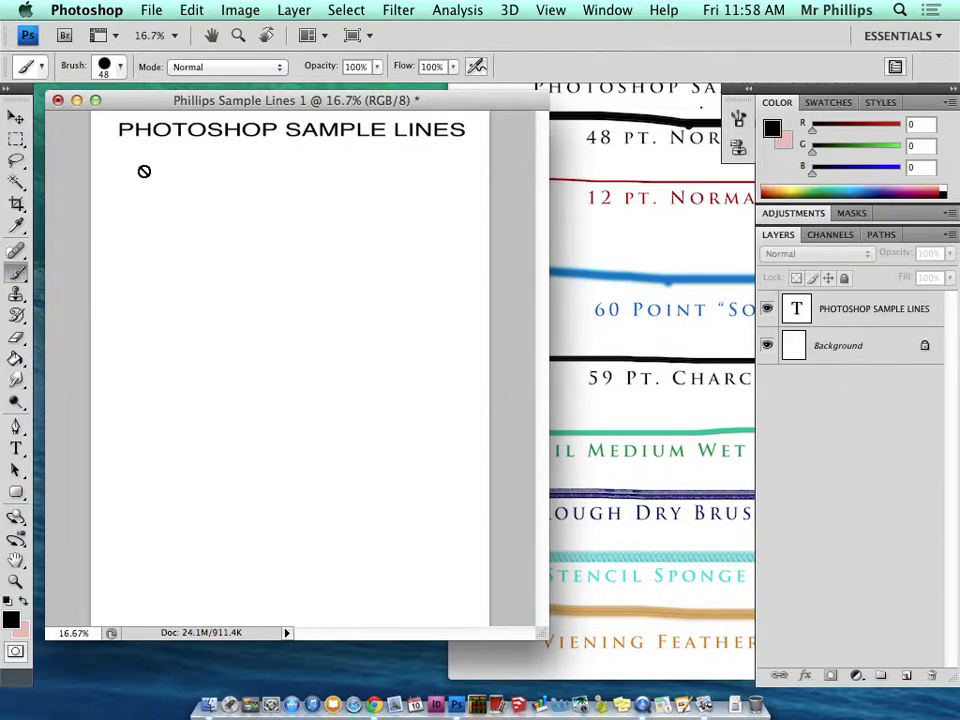
left_click(866, 355)
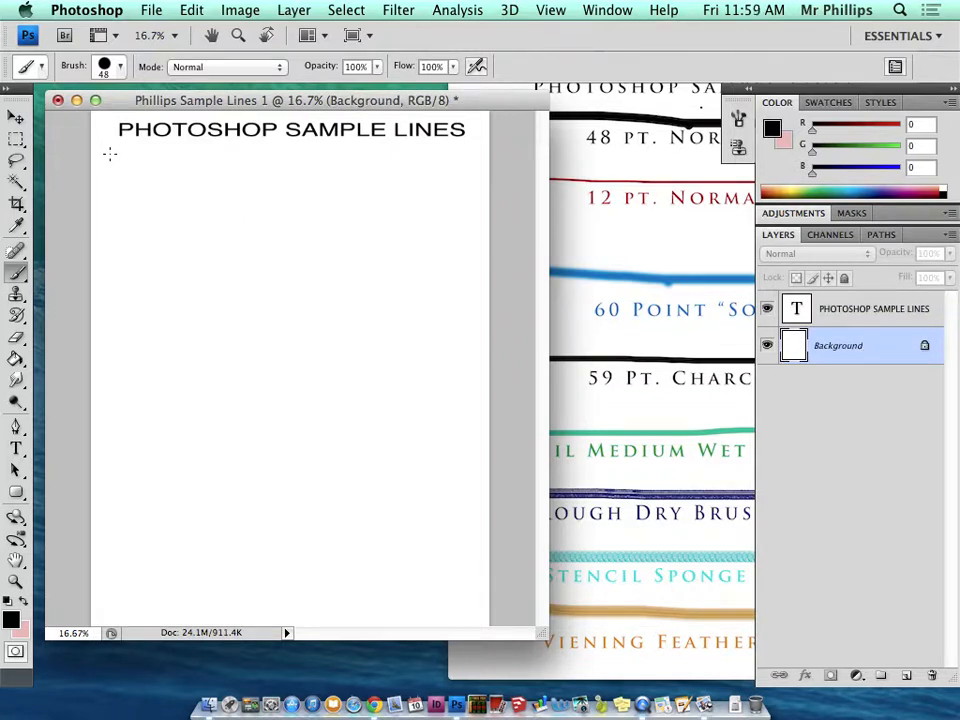
left_click_drag(109, 150, 468, 149)
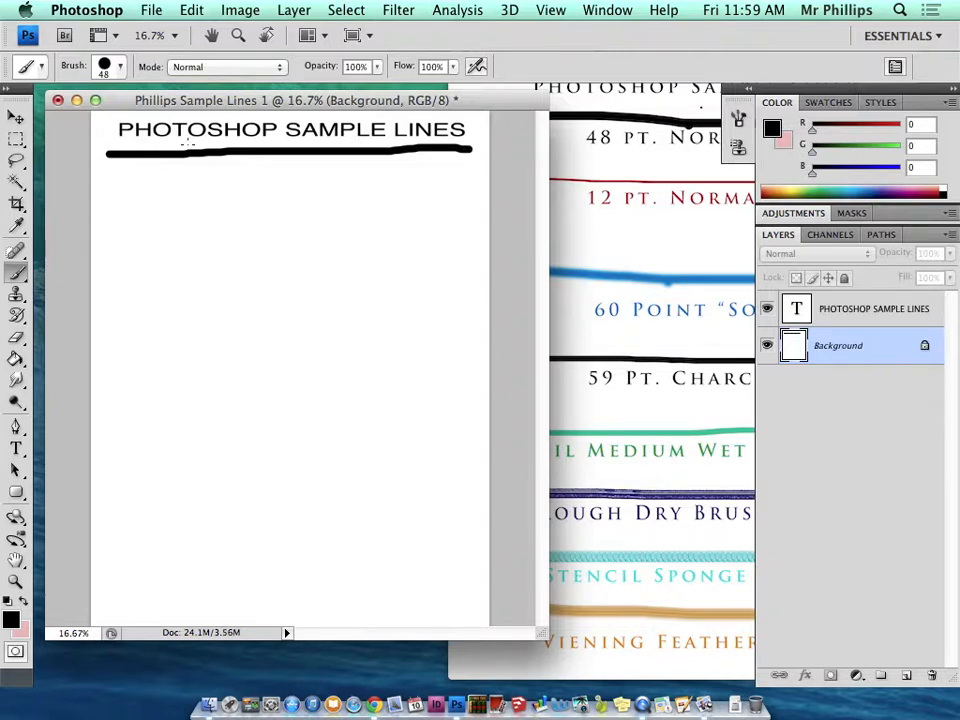
Check the first line's label in the reference and add the text 48 PT NORMAL at 14 pt below the black line.
left_click(618, 225)
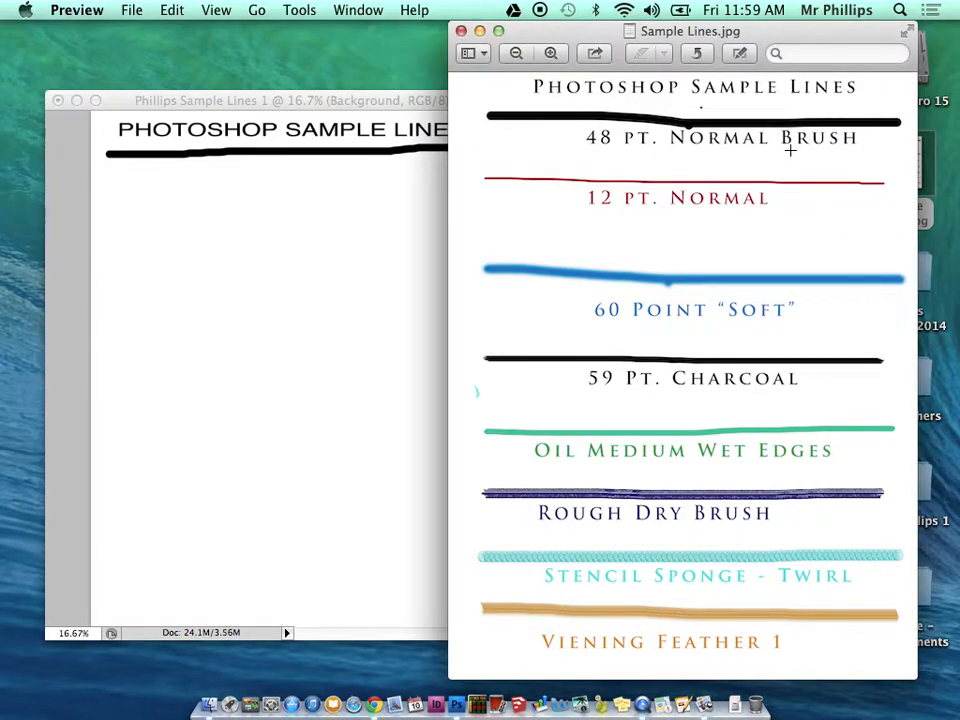
left_click(167, 100)
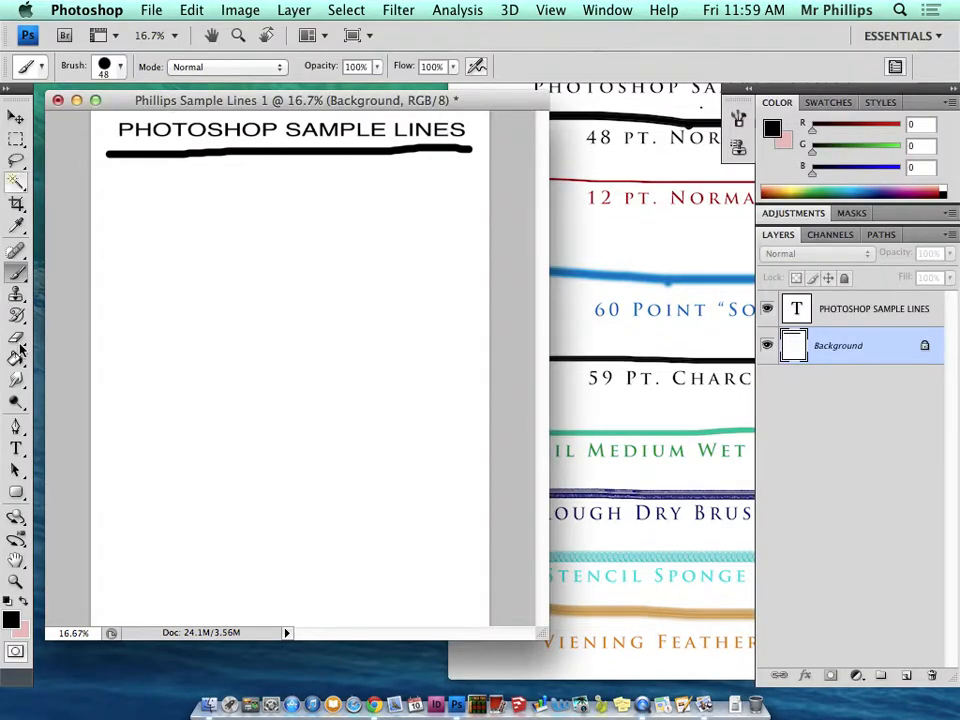
left_click(16, 451)
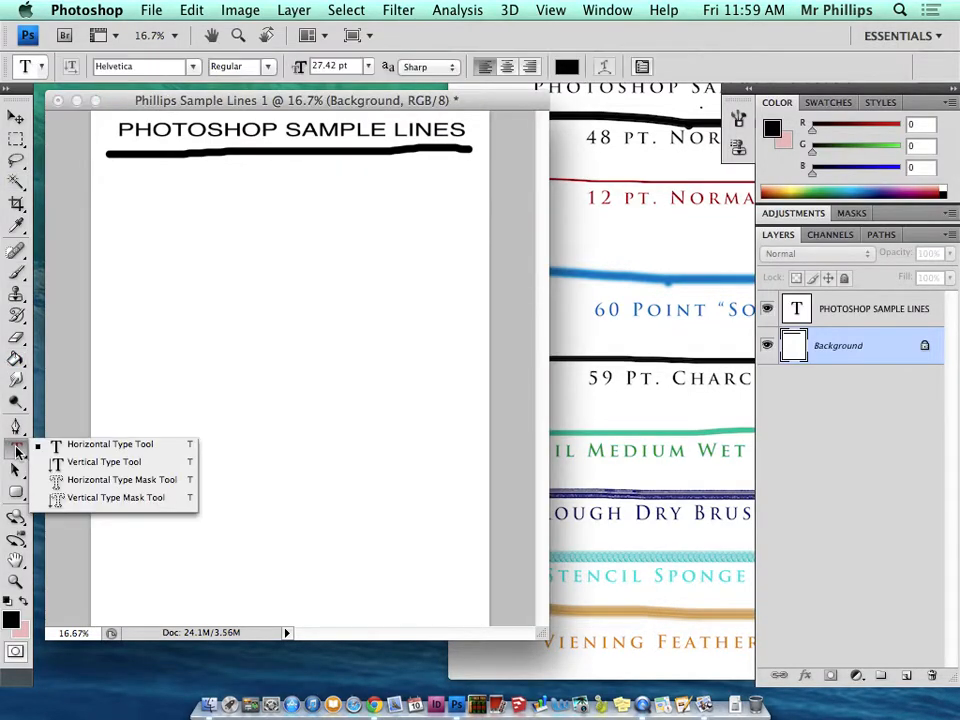
left_click(152, 189)
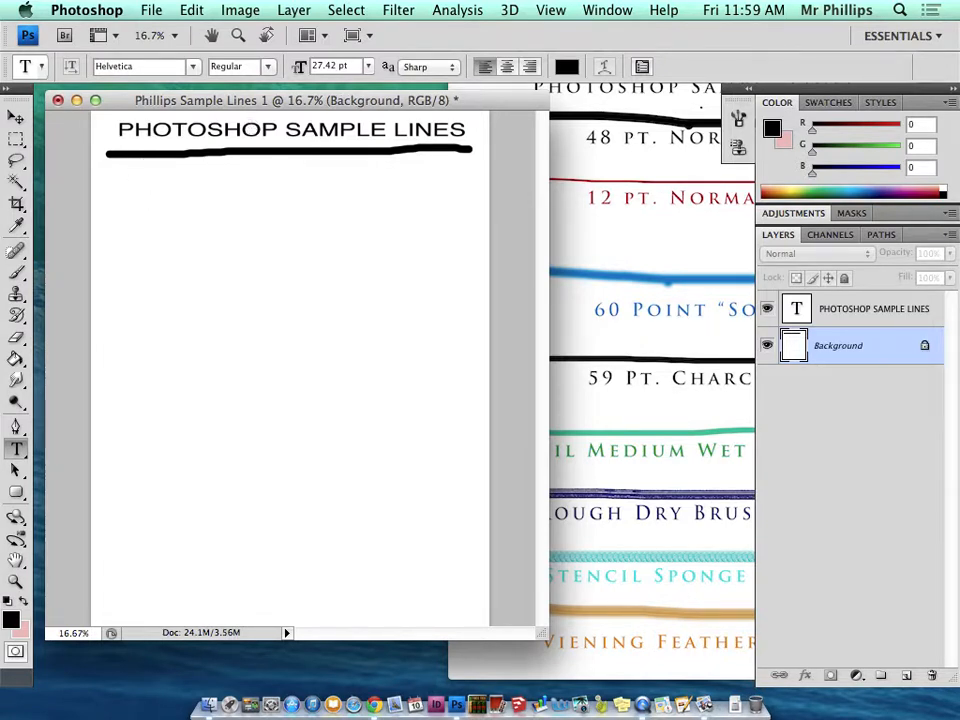
left_click(155, 200)
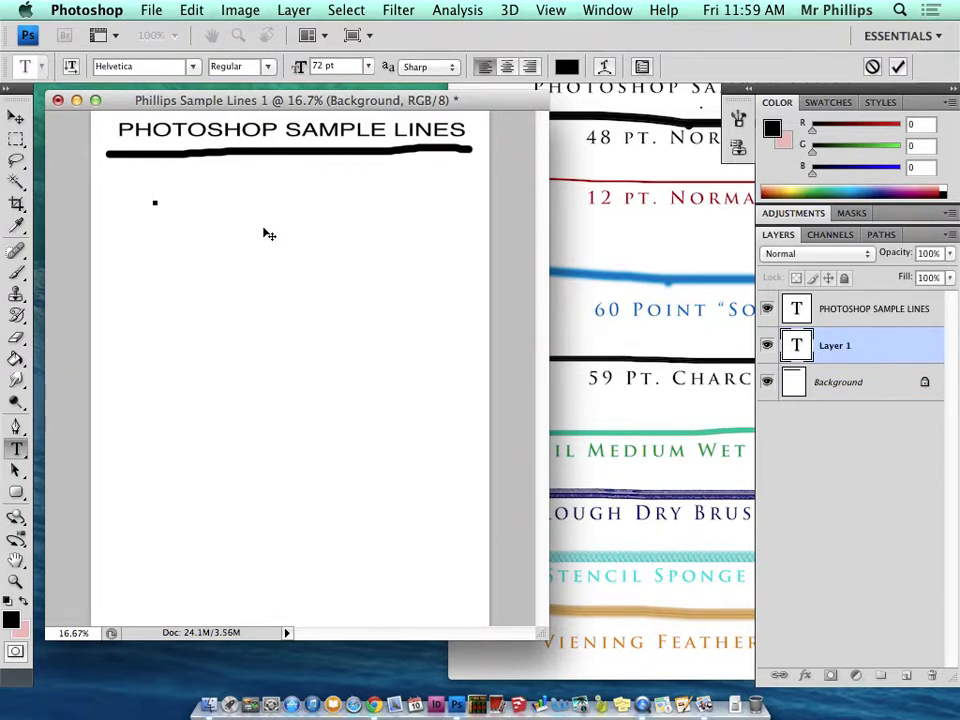
left_click(370, 67)
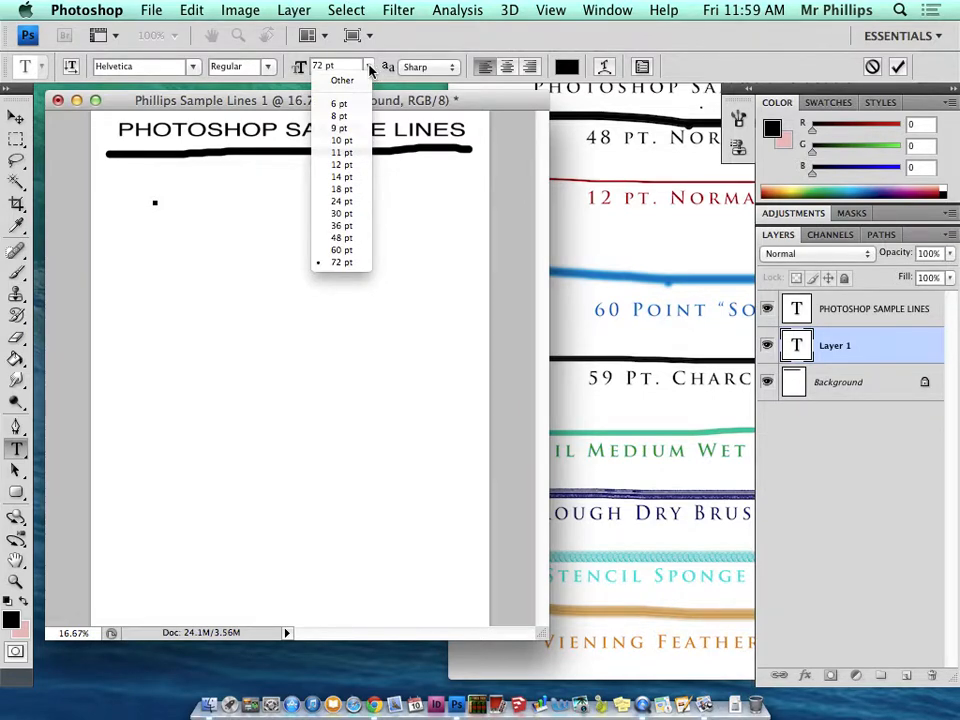
left_click(370, 67)
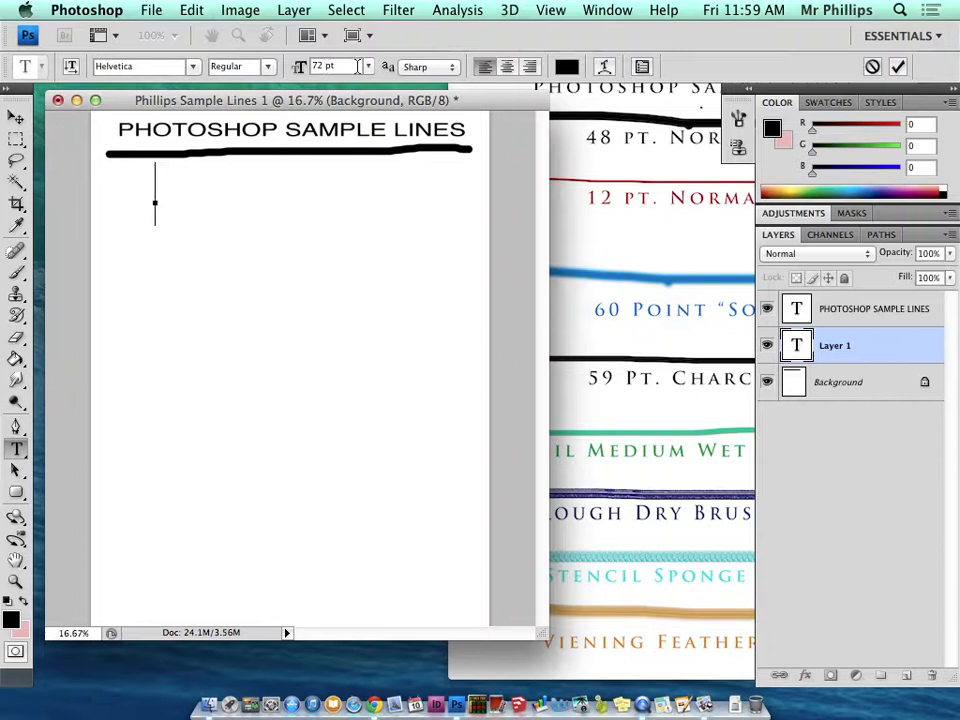
left_click(370, 67)
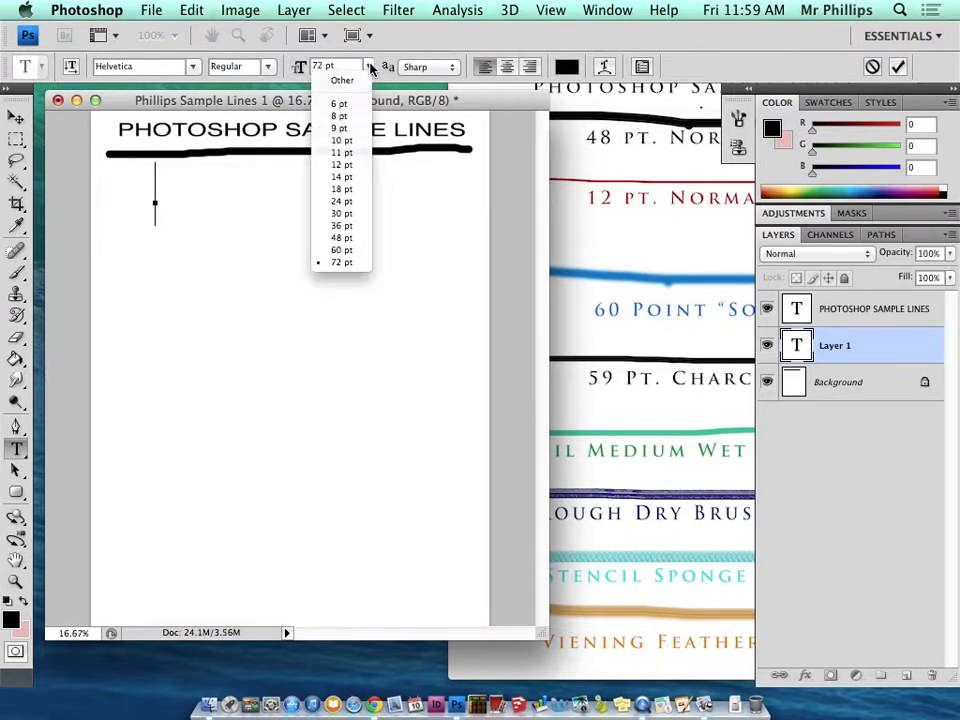
left_click(351, 178)
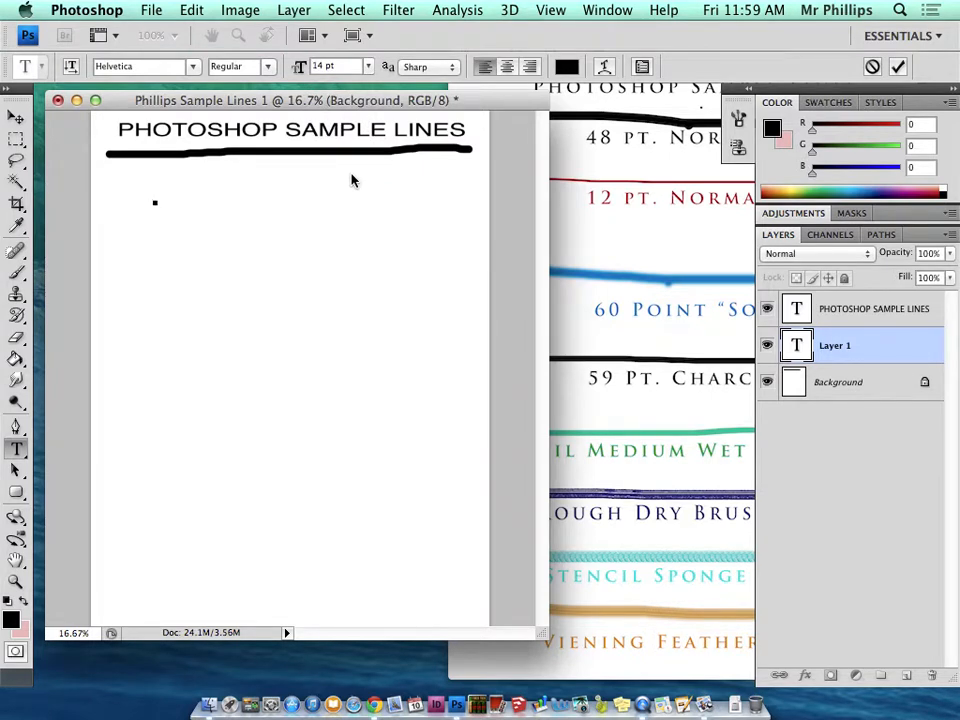
type("48 PT. ")
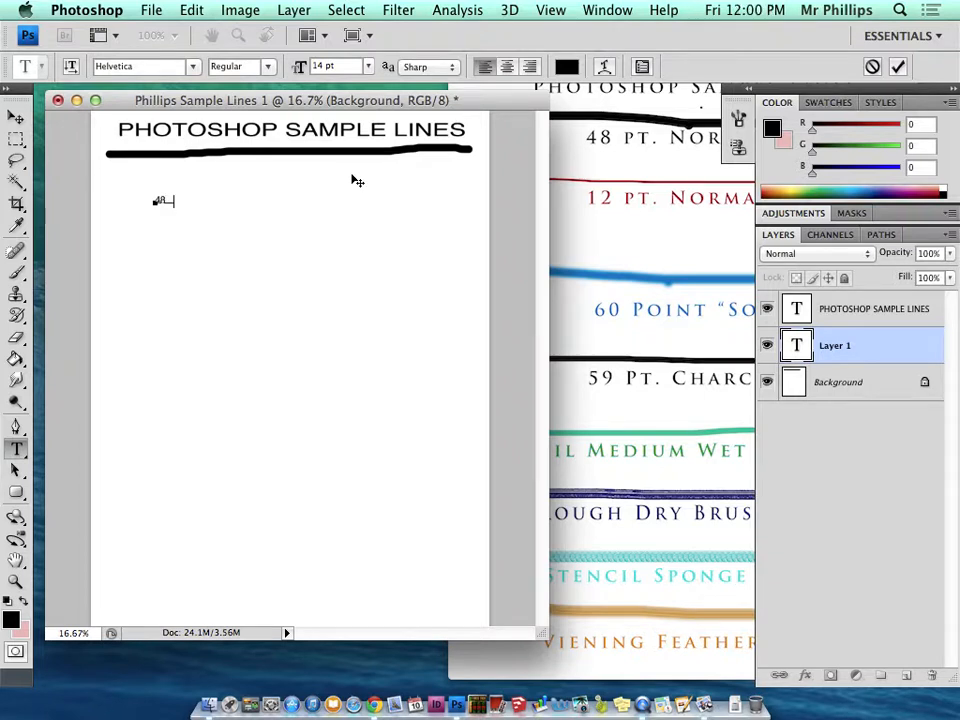
type("NORMAL")
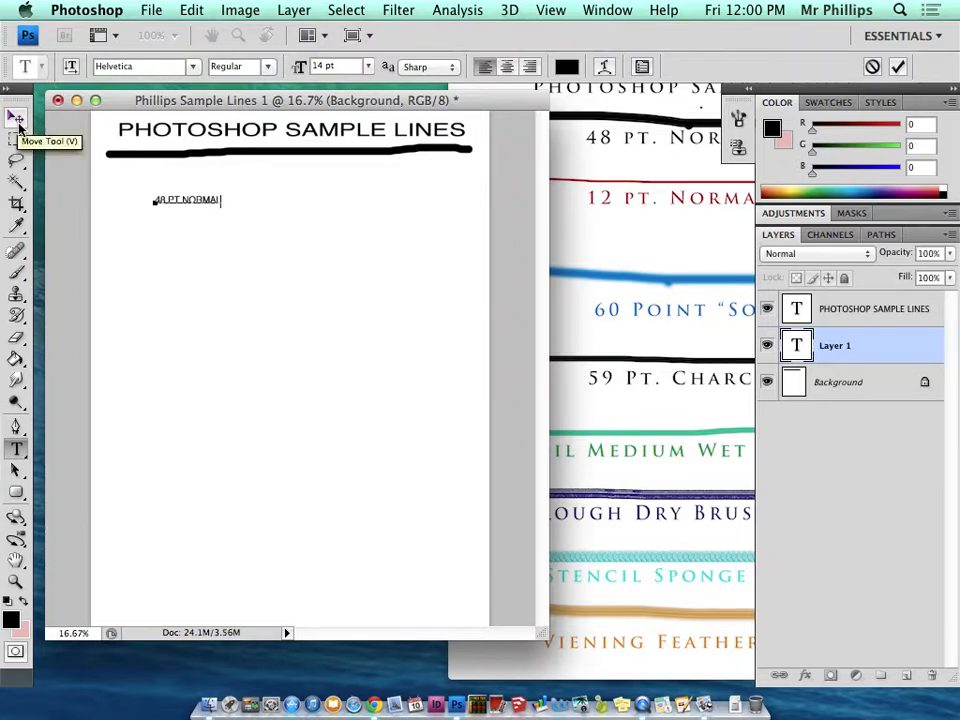
Scale the 48 PT NORMAL label to about 314.8% width and 140% height, centre it under the black line and deselect its layer.
left_click(18, 122)
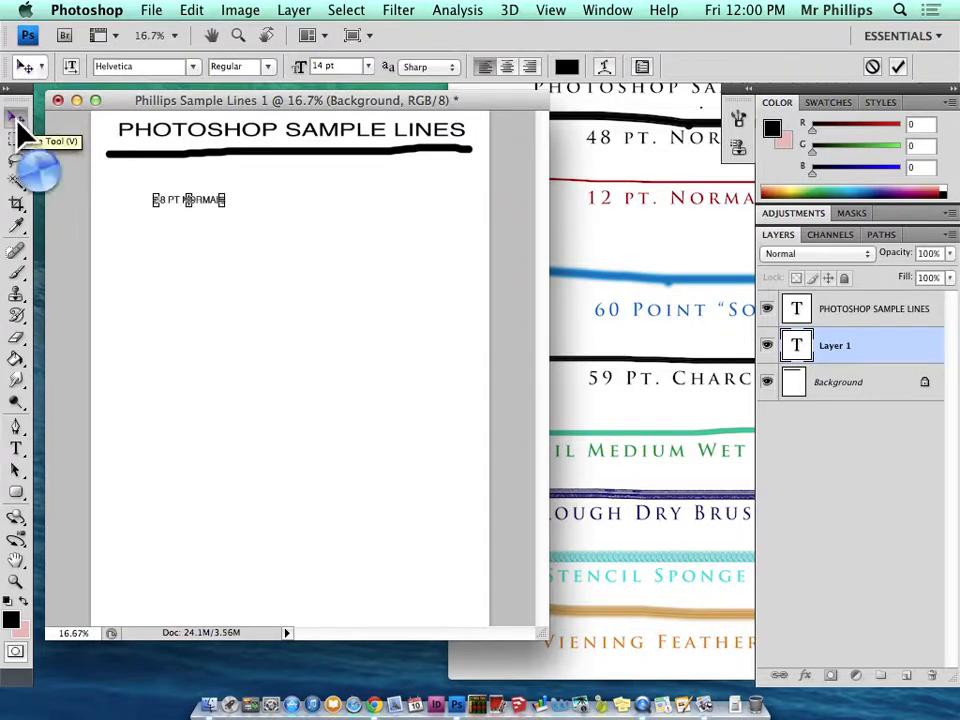
left_click(222, 198)
left_click_drag(222, 198, 366, 191)
left_click_drag(294, 196, 325, 175)
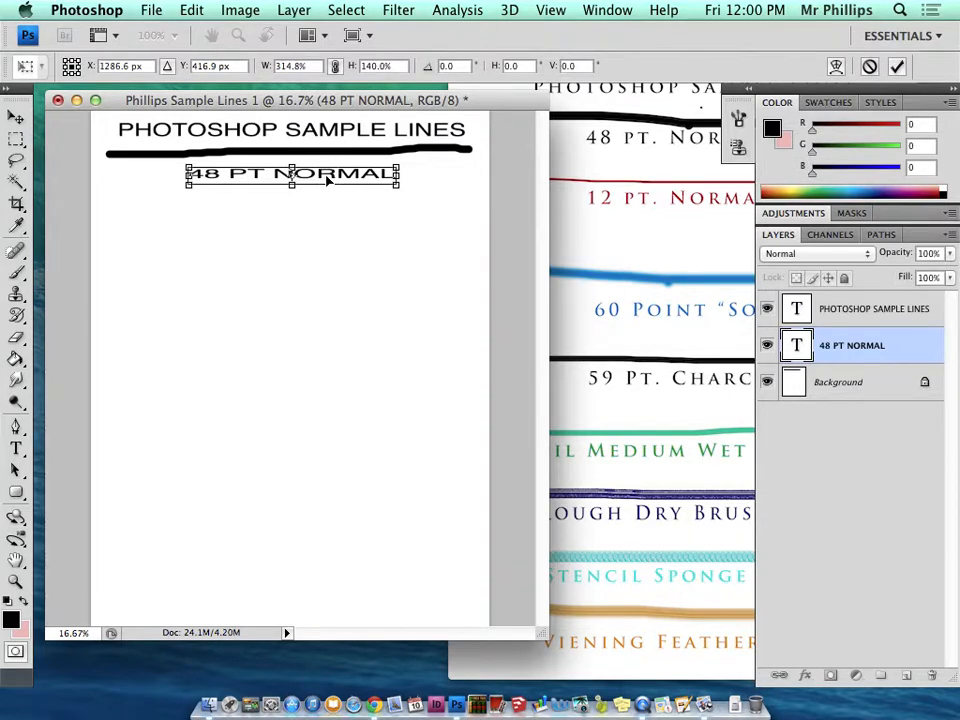
key("Return")
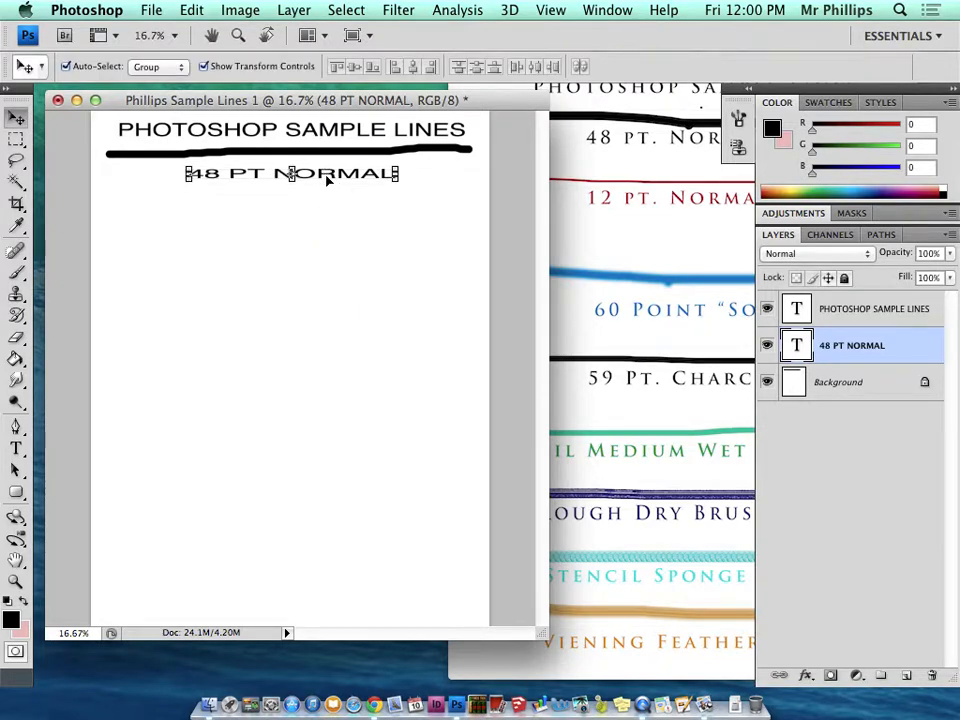
left_click(334, 257)
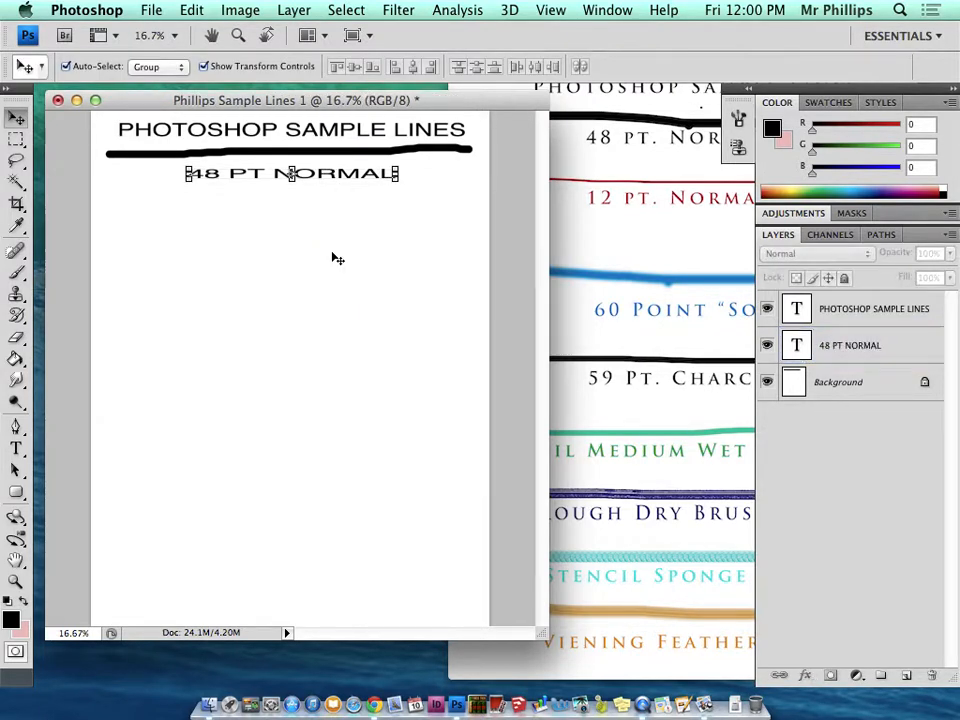
Check the second line in the Sample Lines reference and choose the Hard Mechanical 12 pixels tip for the Brush tool.
left_click(613, 227)
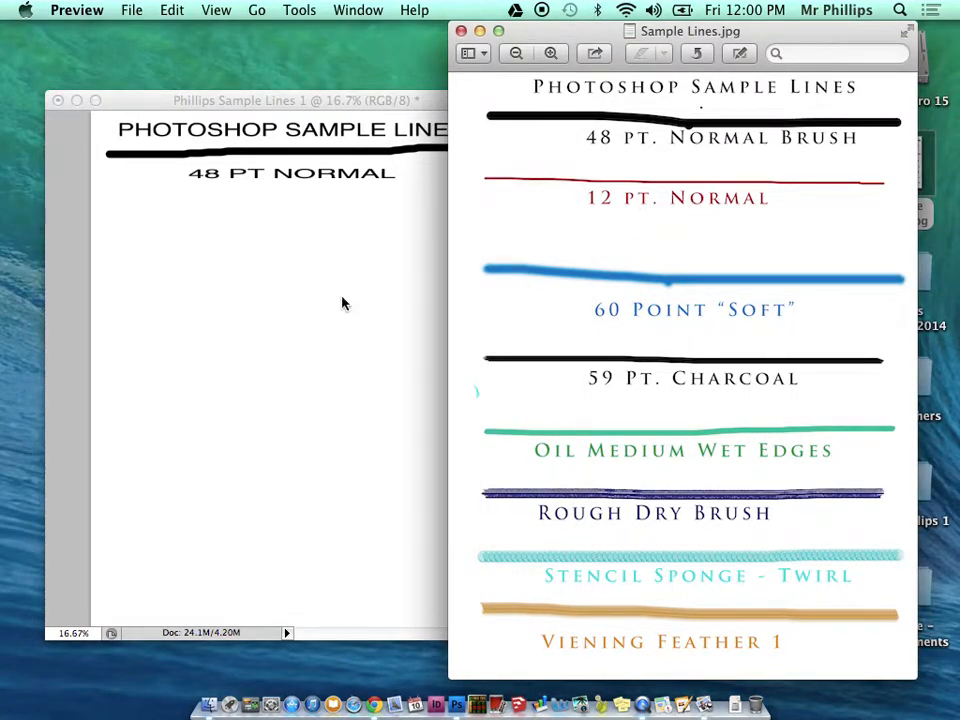
left_click(251, 362)
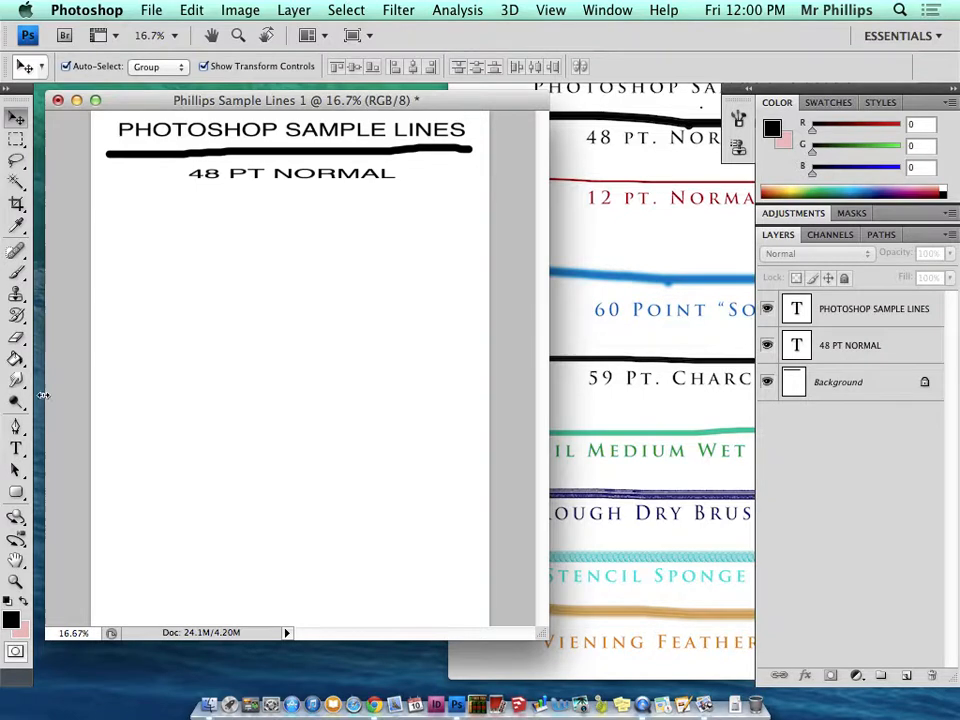
left_click(17, 273)
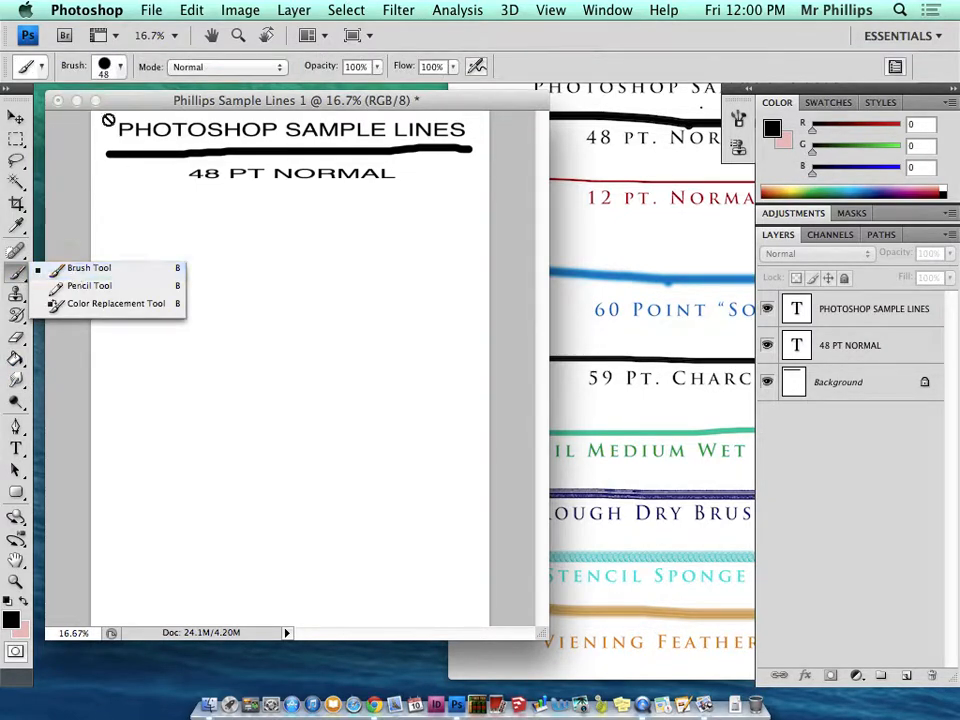
left_click(120, 67)
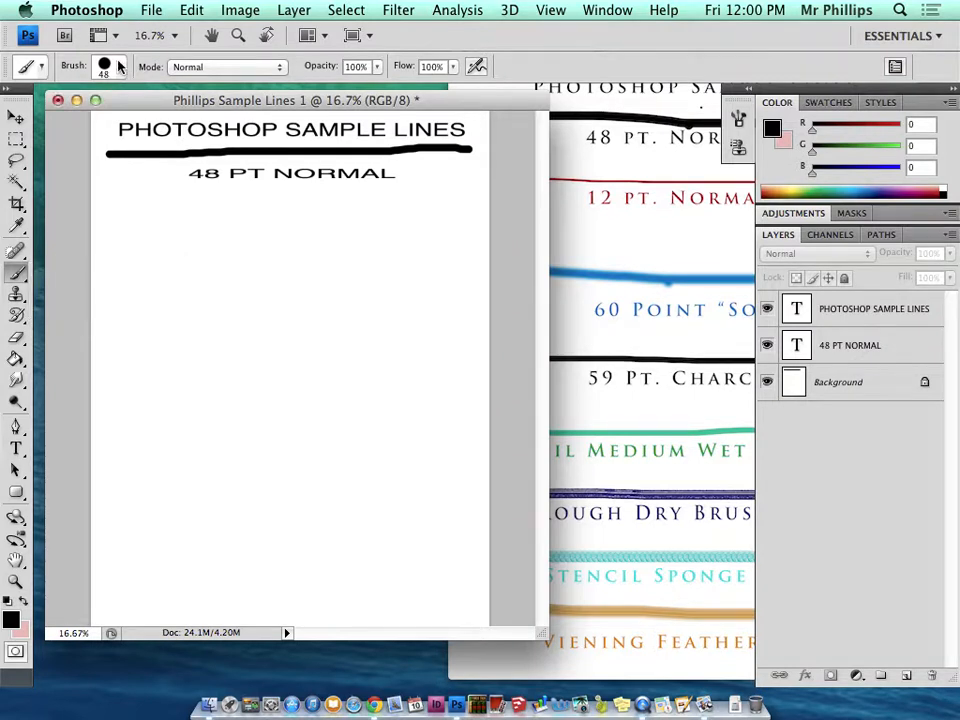
left_click(119, 68)
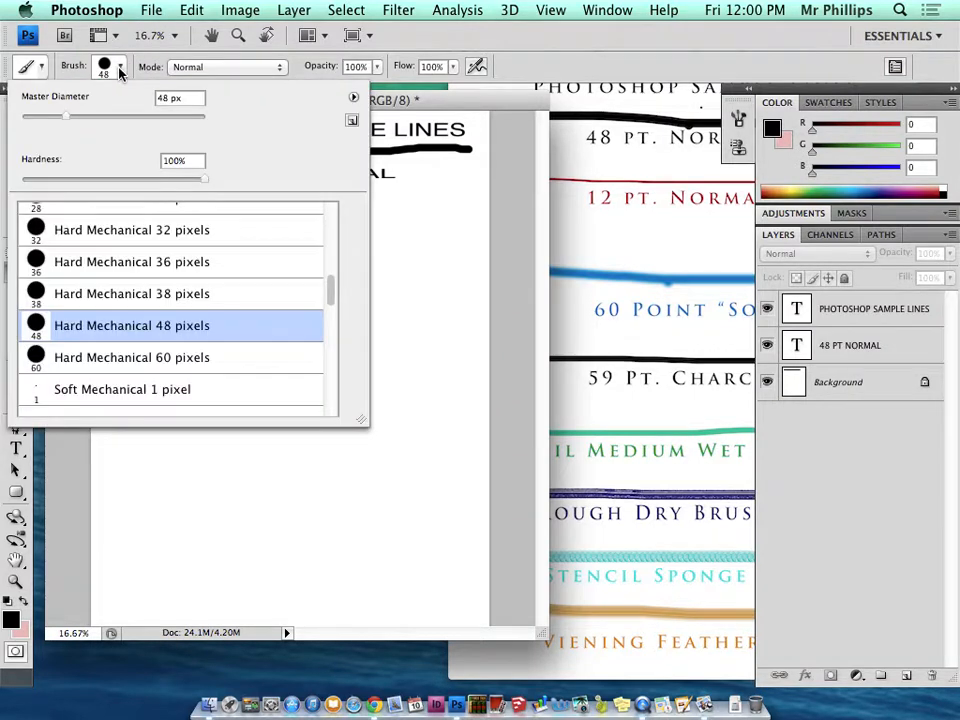
left_click_drag(333, 294, 332, 262)
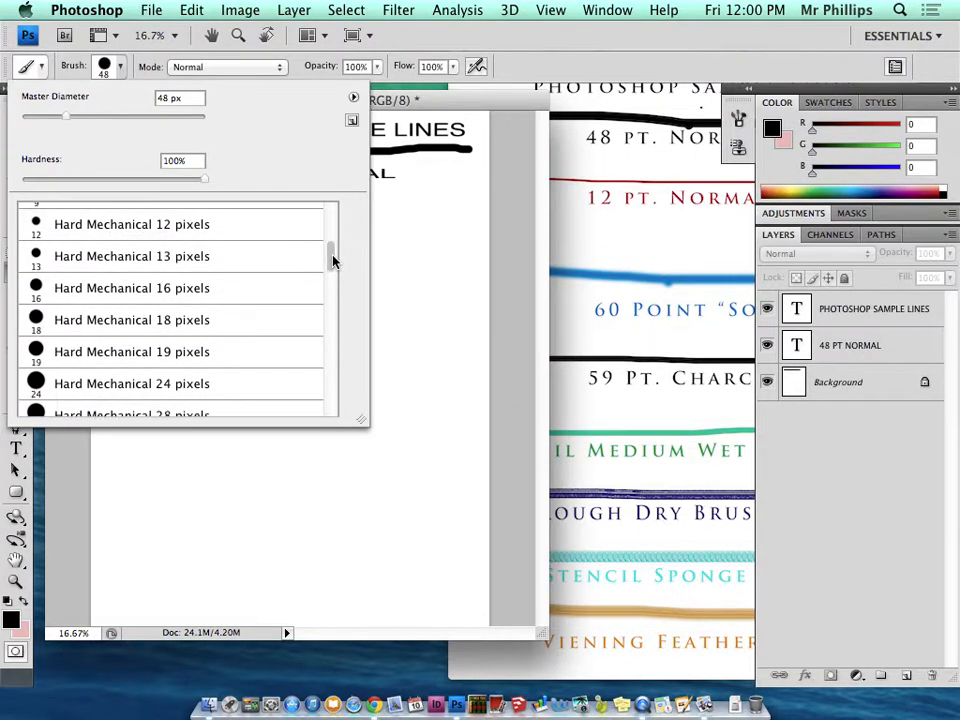
left_click(218, 235)
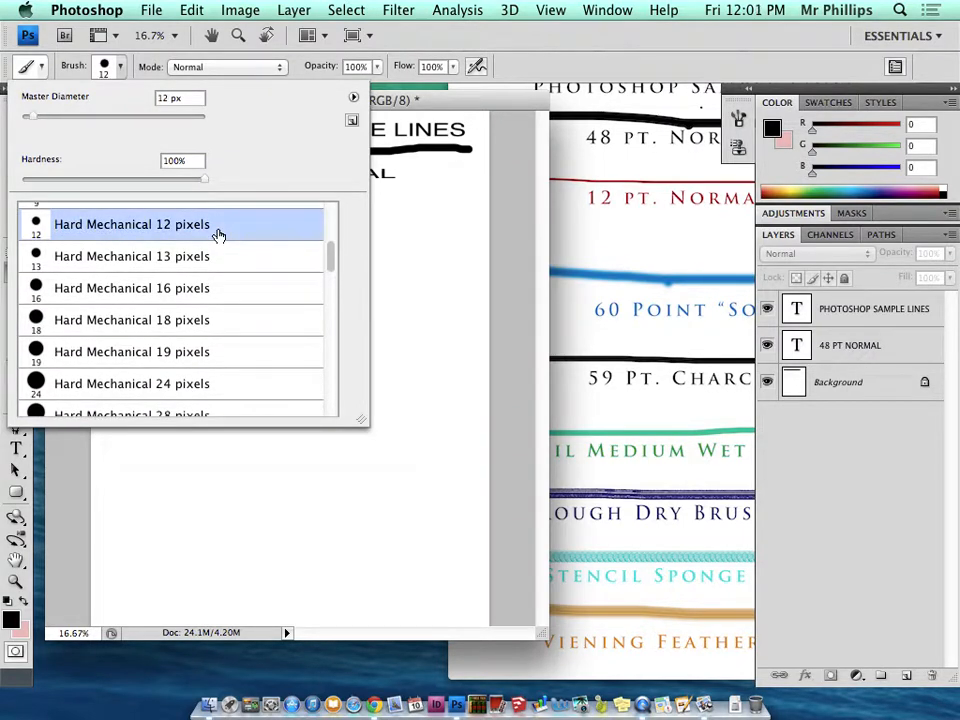
Set the foreground colour to a bright red (fc0841).
left_click(780, 136)
left_click(776, 132)
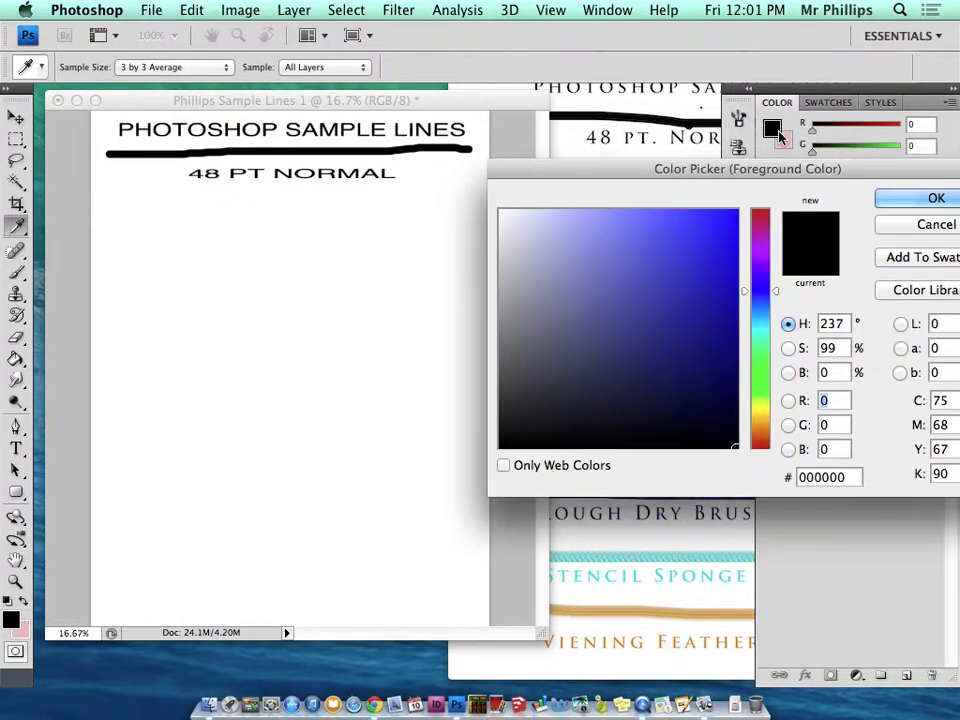
left_click(762, 218)
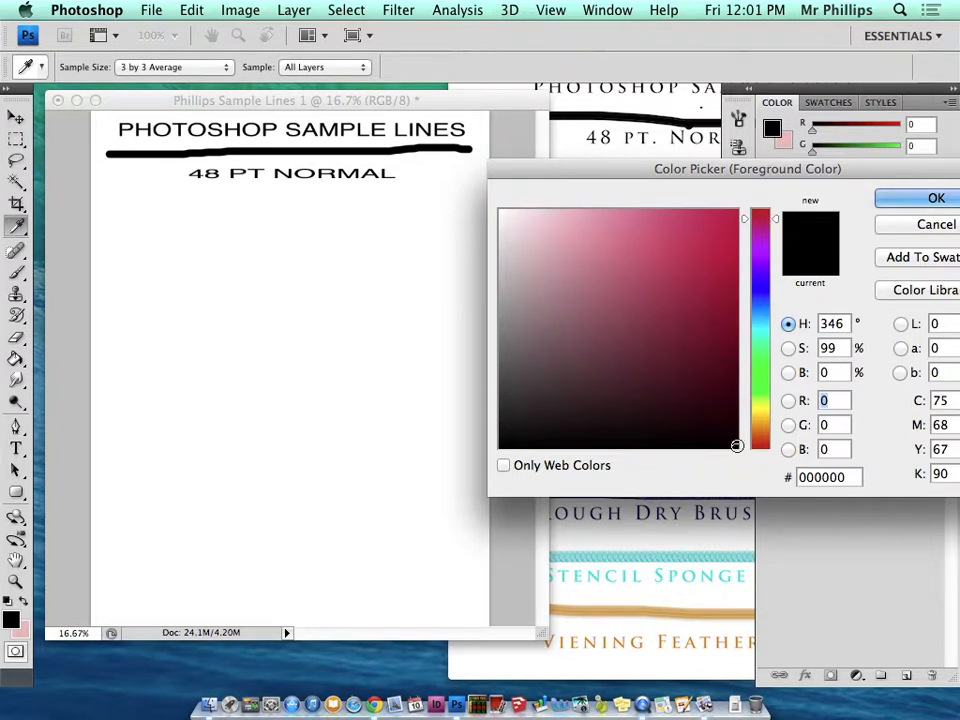
type("4")
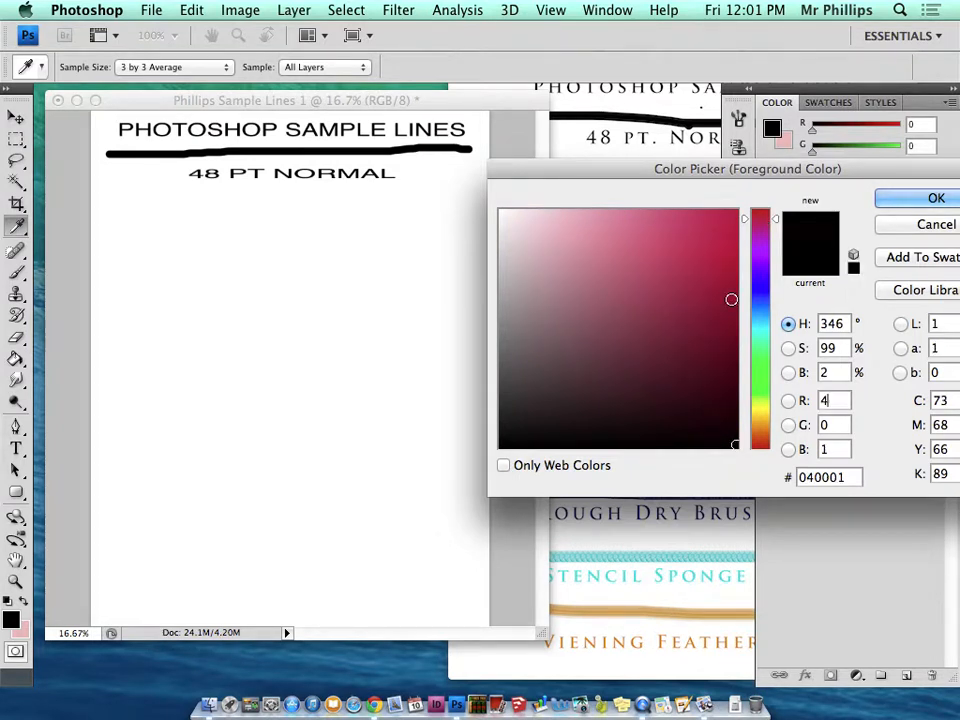
left_click(729, 243)
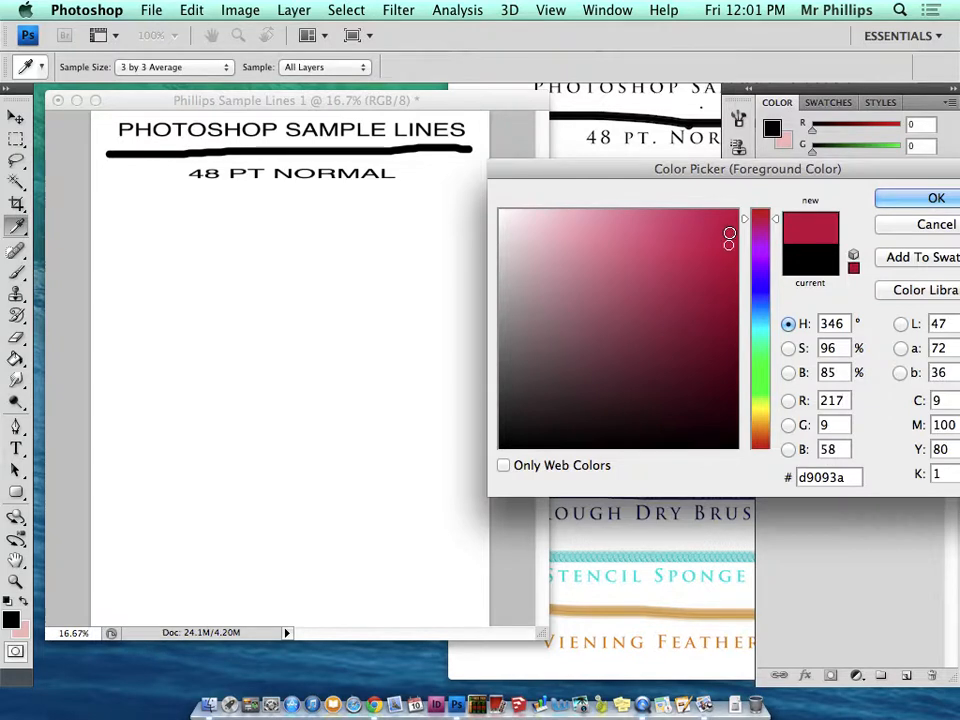
left_click(731, 212)
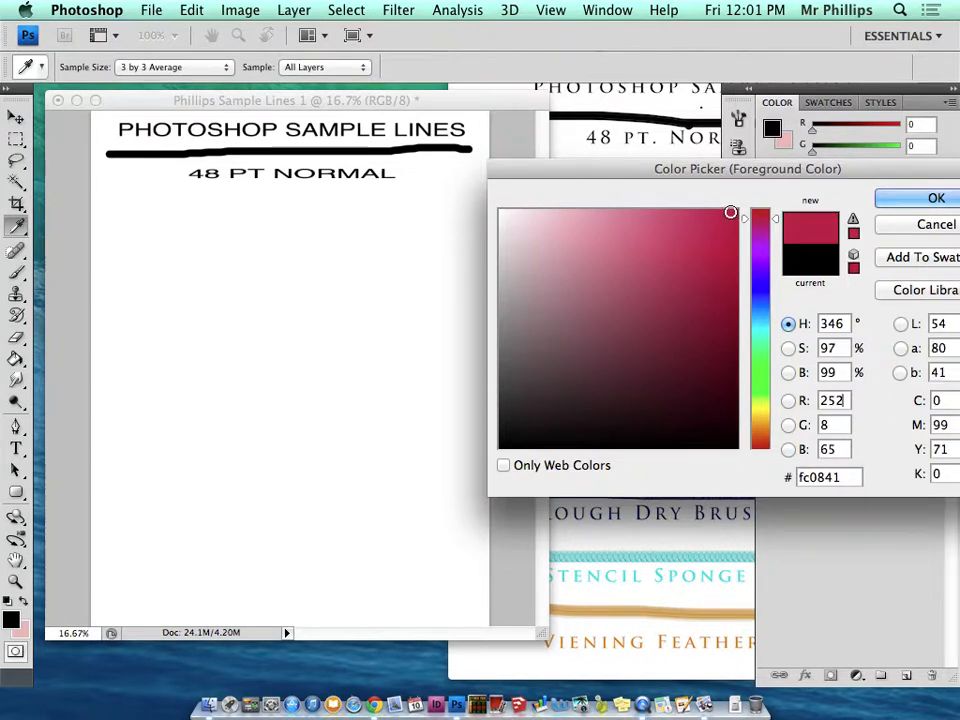
left_click(913, 200)
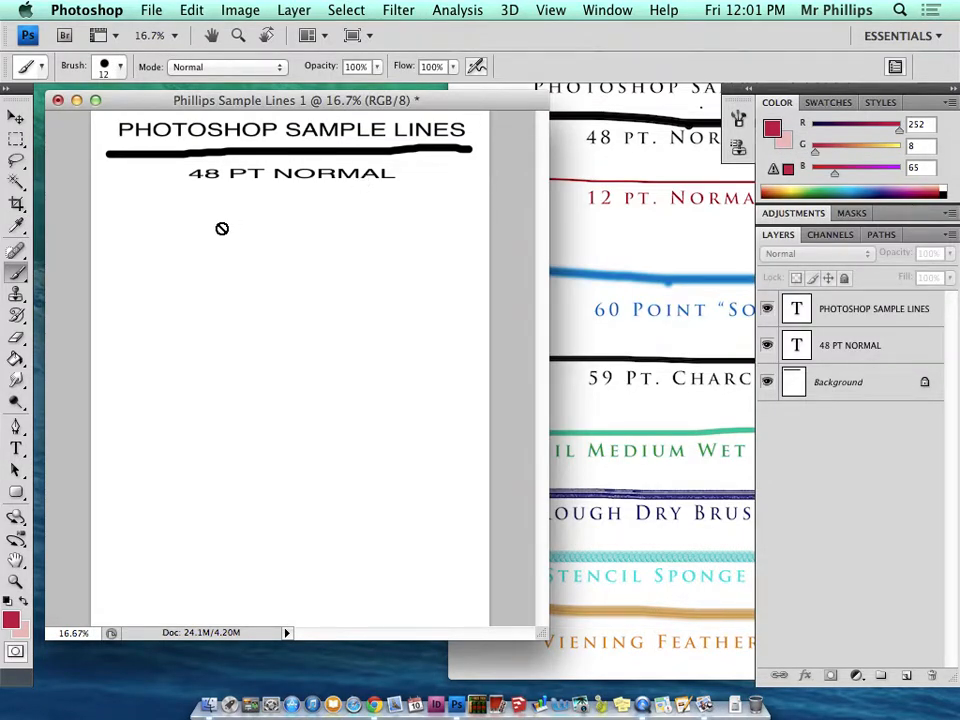
Rasterize the PHOTOSHOP SAMPLE LINES title layer and paint a thin red line across the page below the 48 PT NORMAL label.
left_click(125, 228)
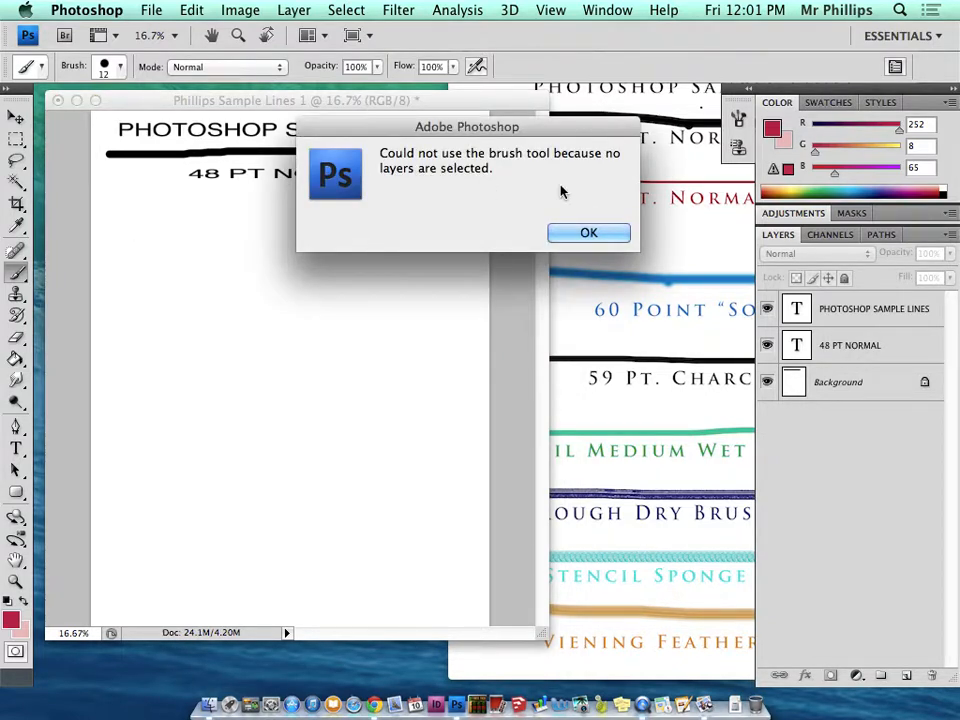
left_click(589, 233)
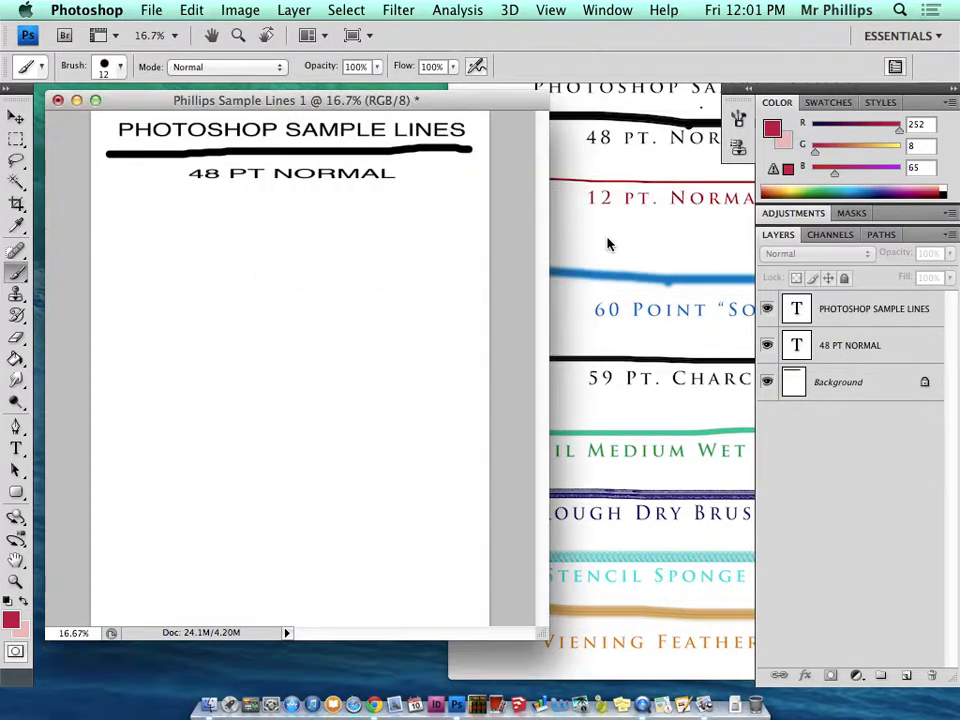
left_click(865, 313)
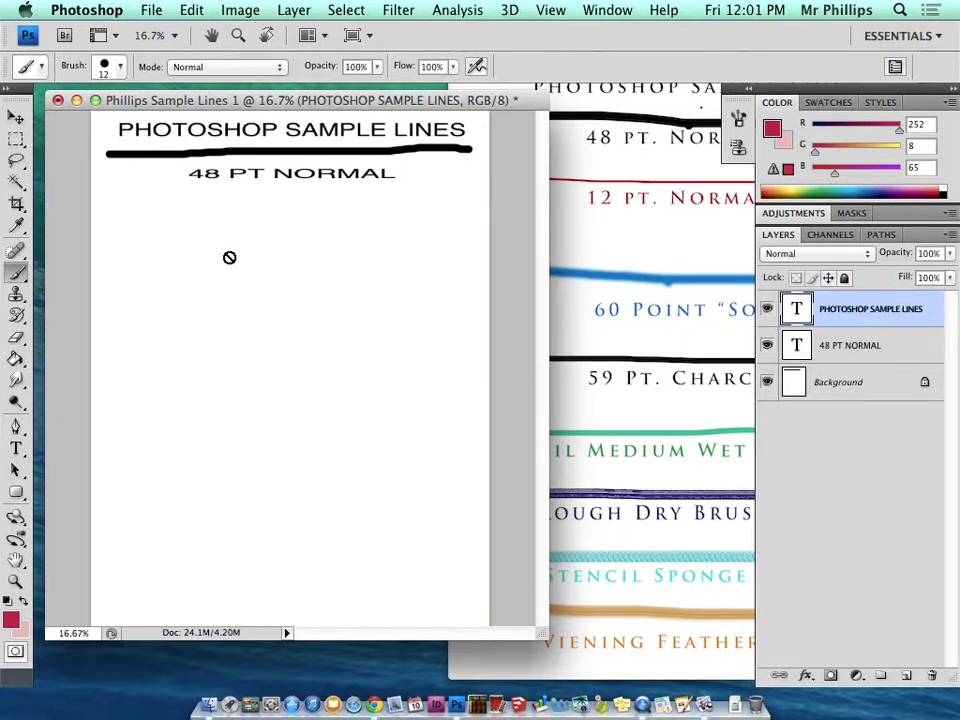
left_click(198, 255)
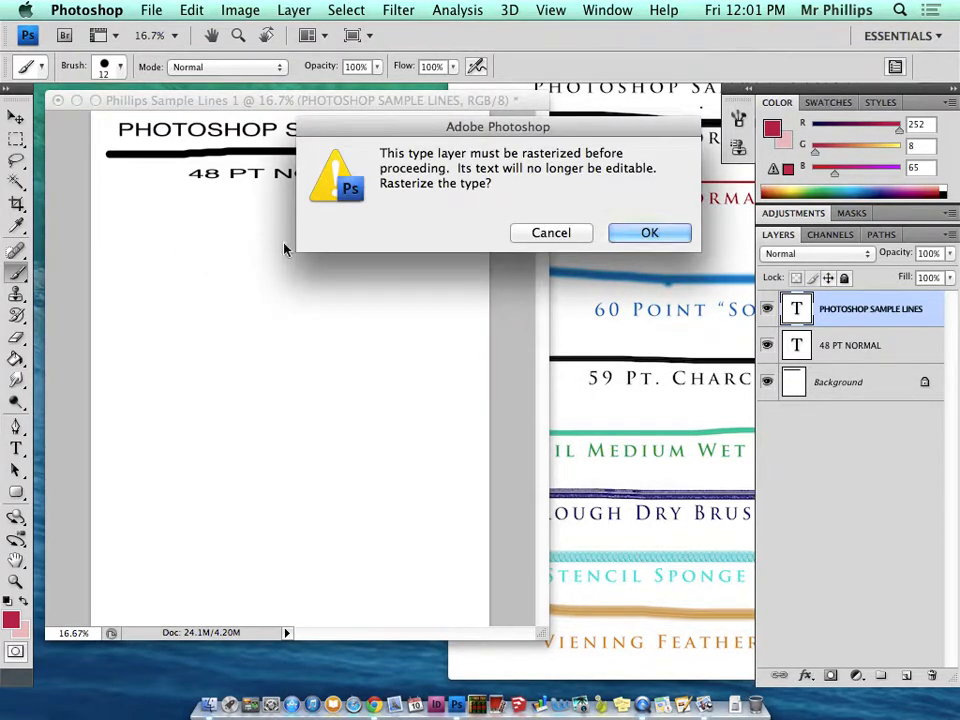
left_click(643, 234)
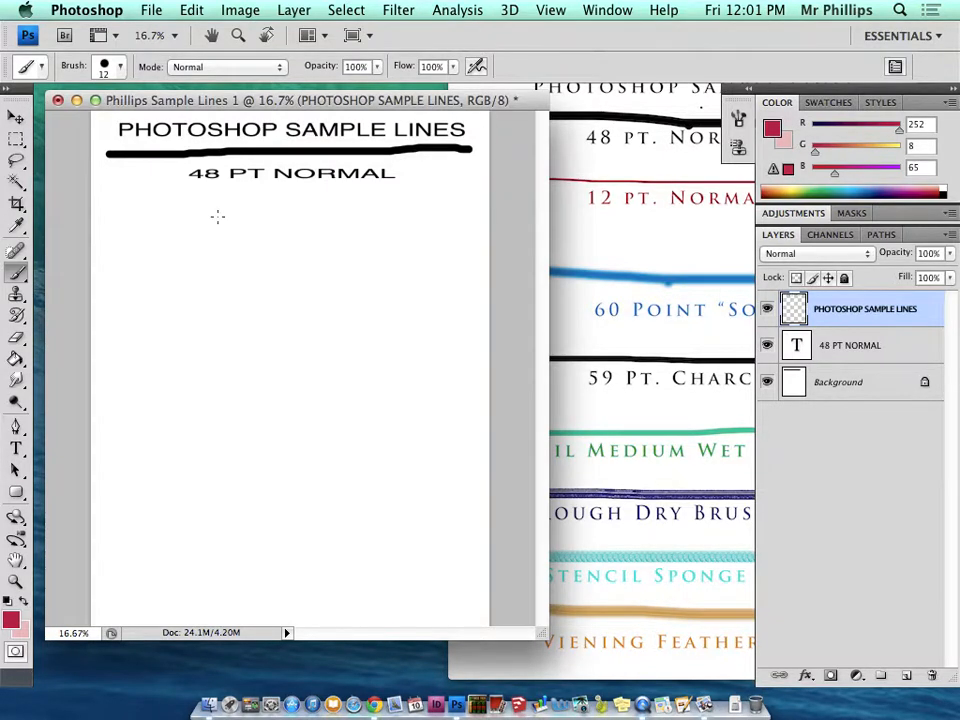
left_click_drag(108, 206, 192, 204)
left_click_drag(254, 201, 453, 201)
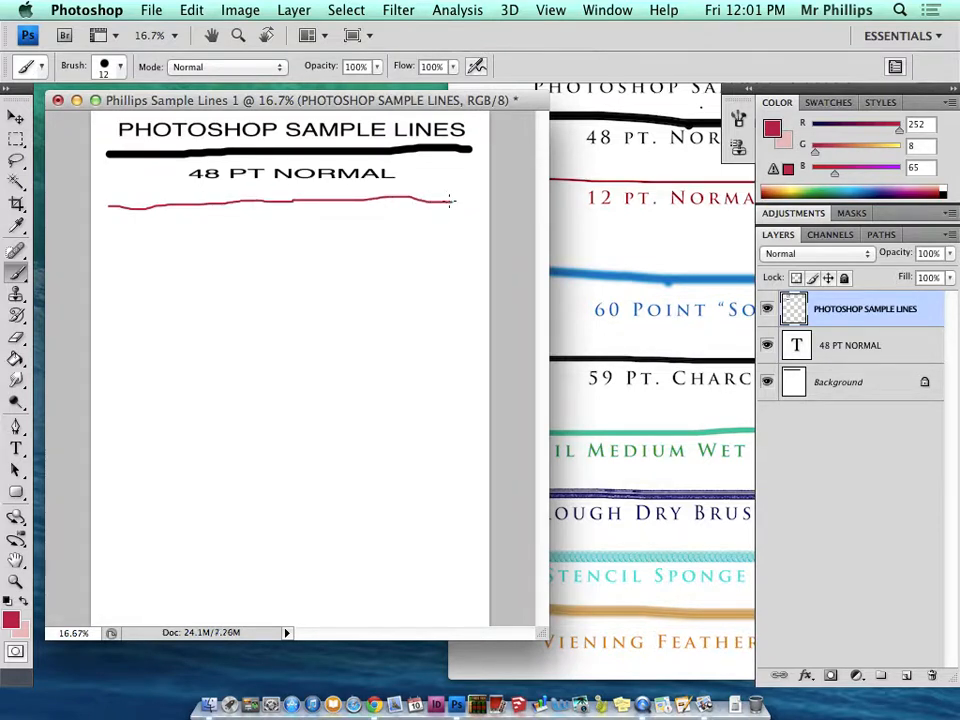
Add the red text 12 PT NORMAL in 24 pt Helvetica below the red line and return to the Brush tool.
left_click(15, 450)
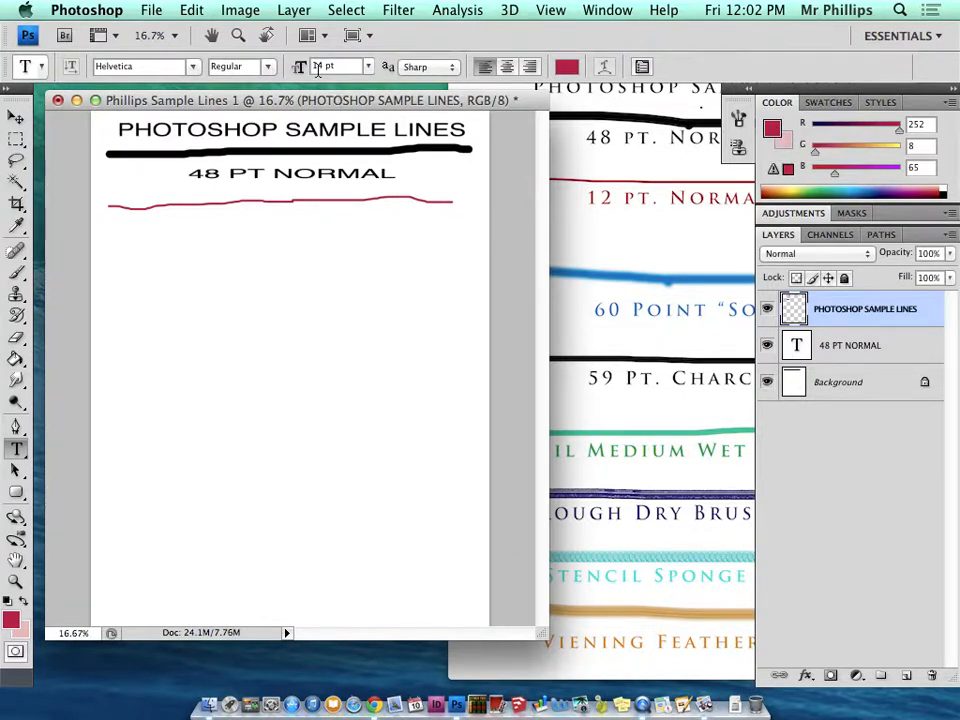
left_click(368, 67)
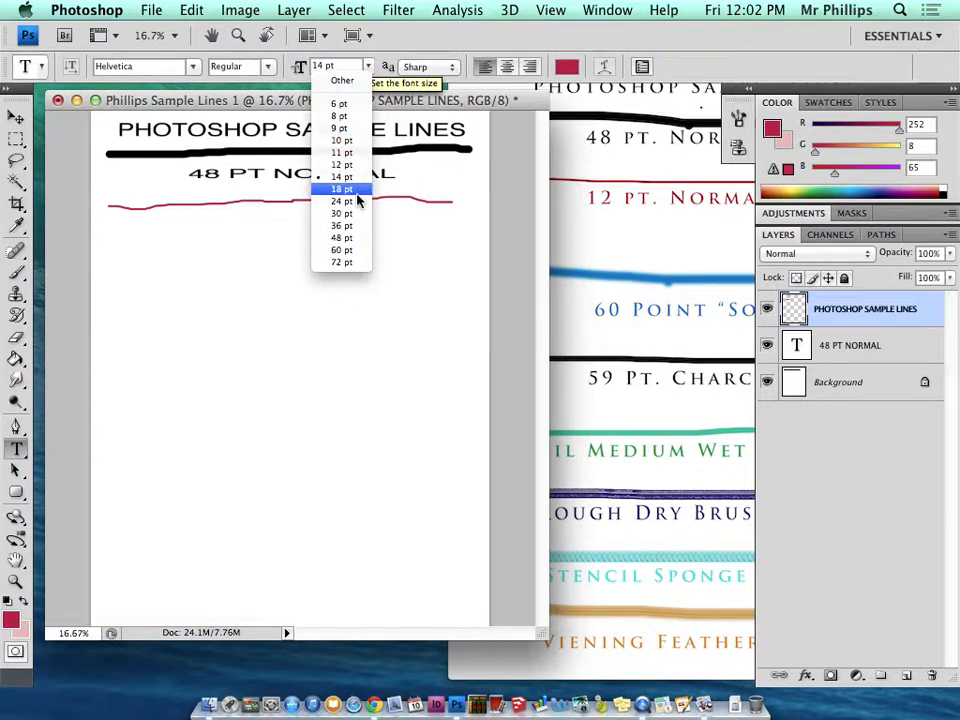
left_click(358, 202)
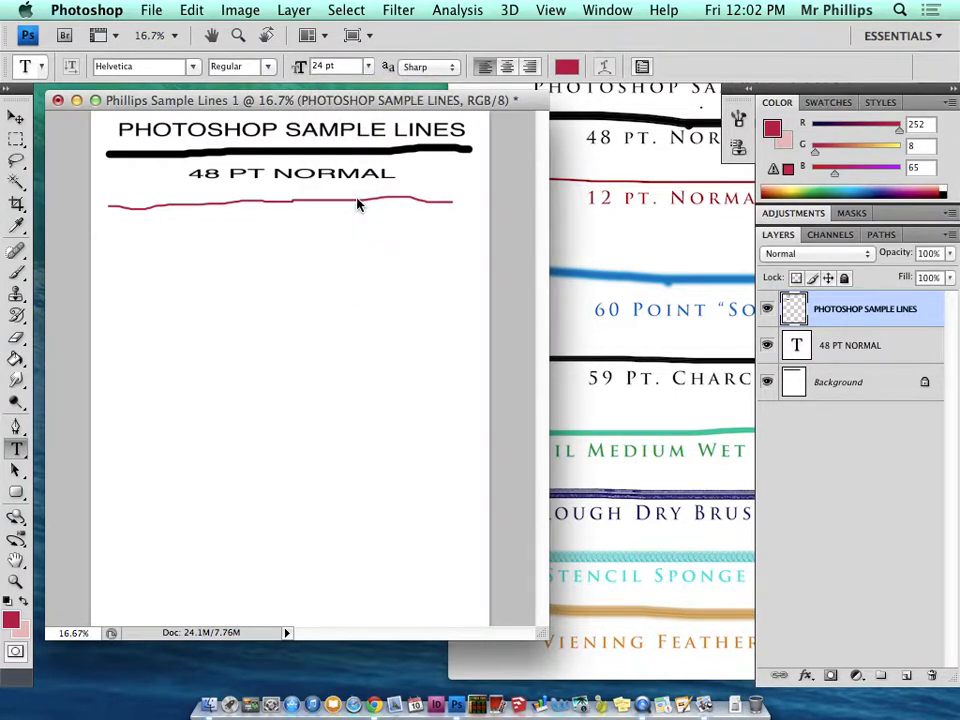
left_click(217, 237)
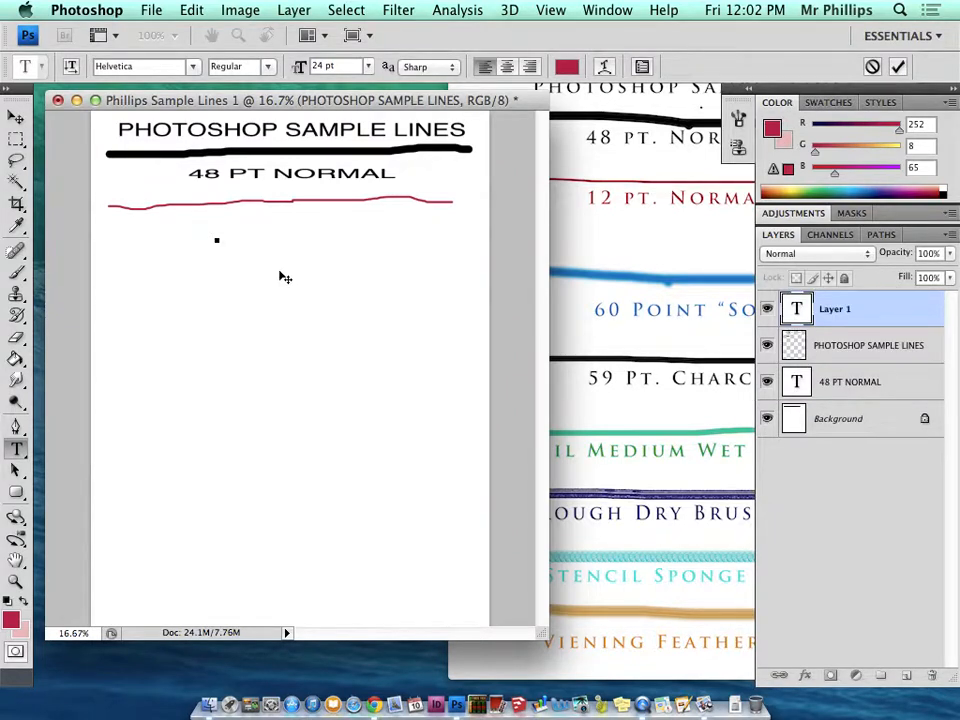
type("12 PT NORMAL")
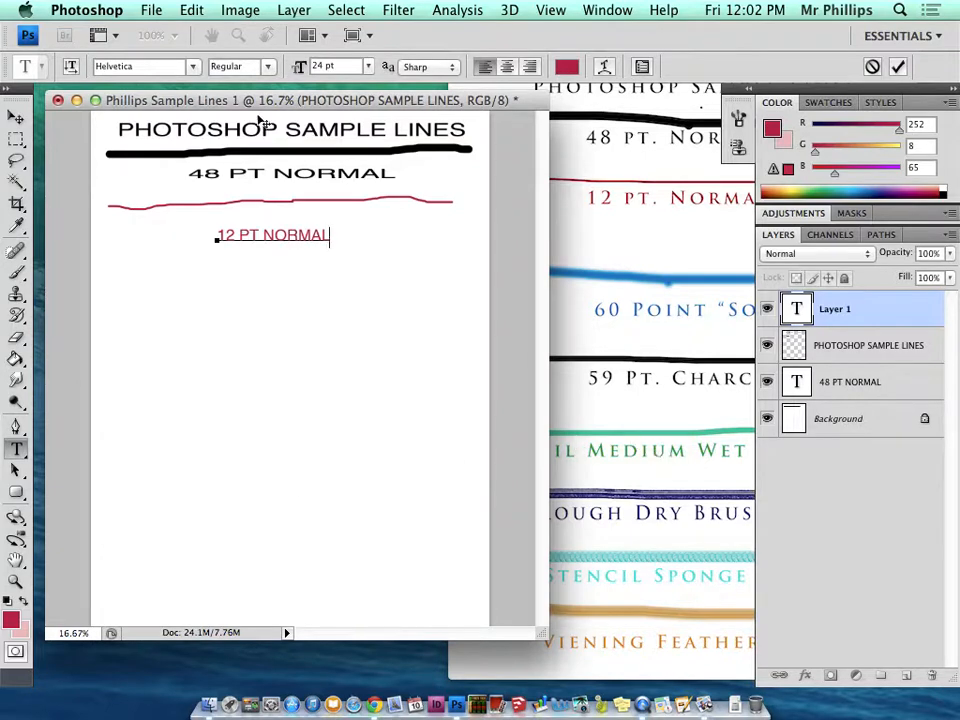
left_click(17, 275)
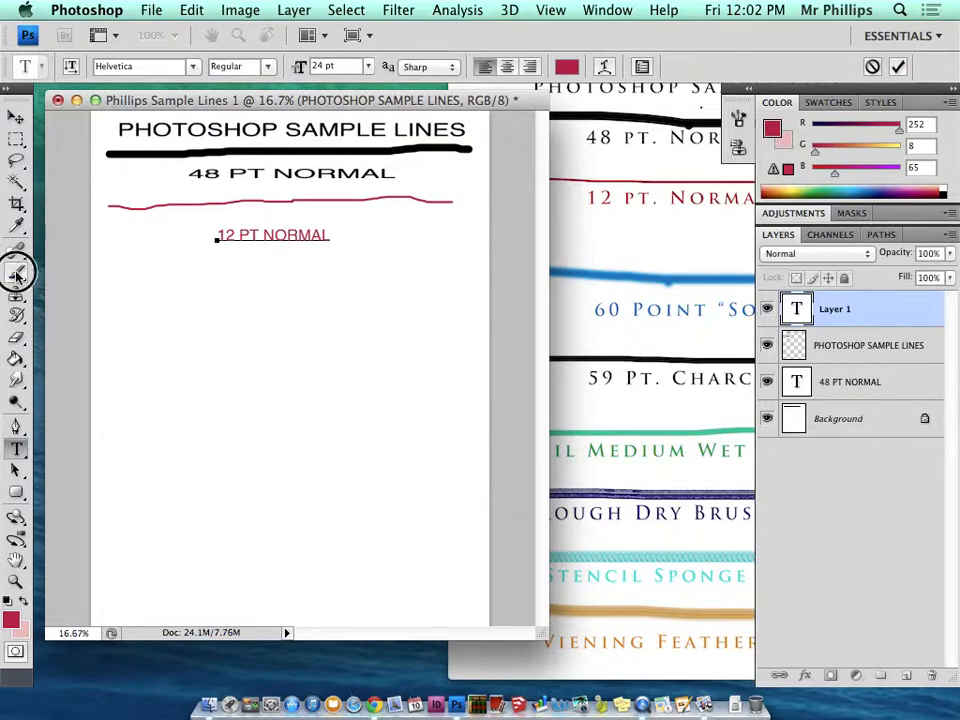
left_click_drag(17, 283, 78, 276)
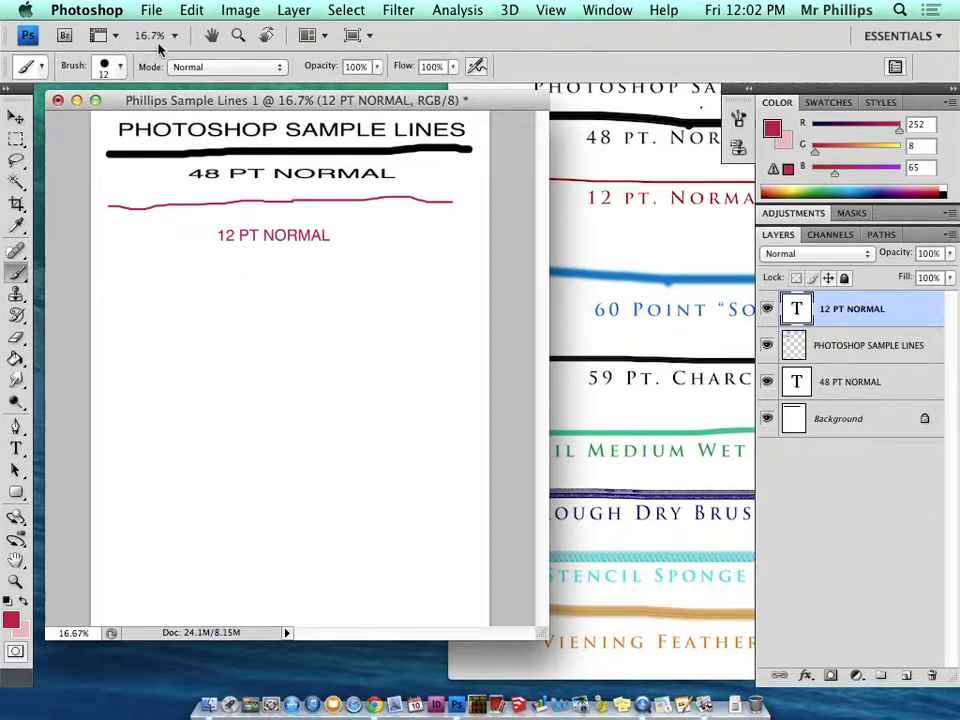
Look through the brush tips and check the third sample line in the Sample Lines.jpg reference.
left_click(121, 68)
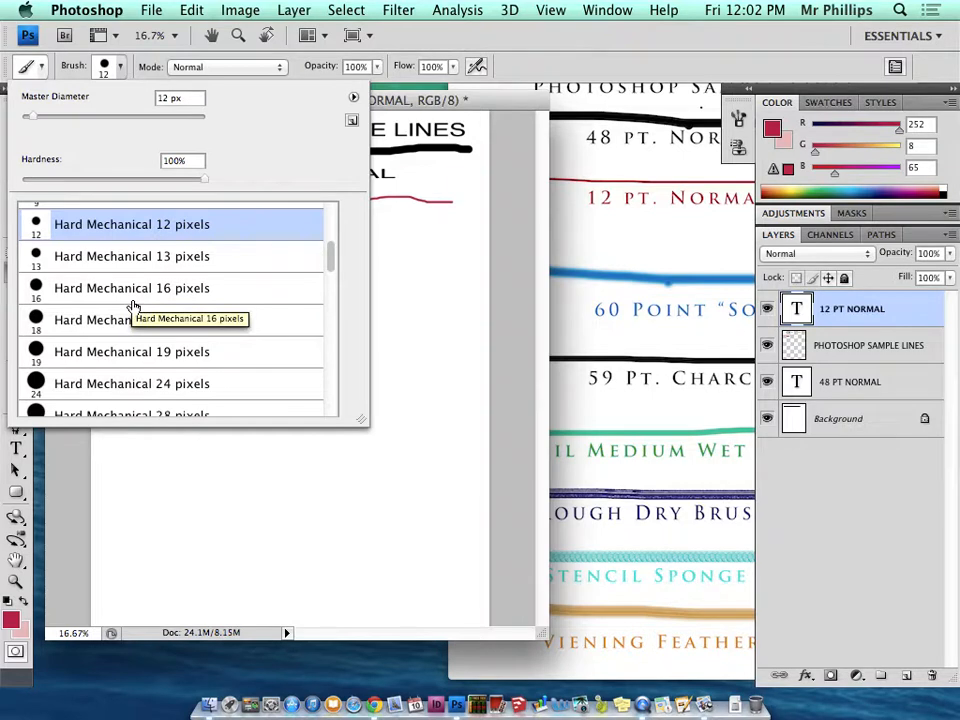
left_click(633, 375)
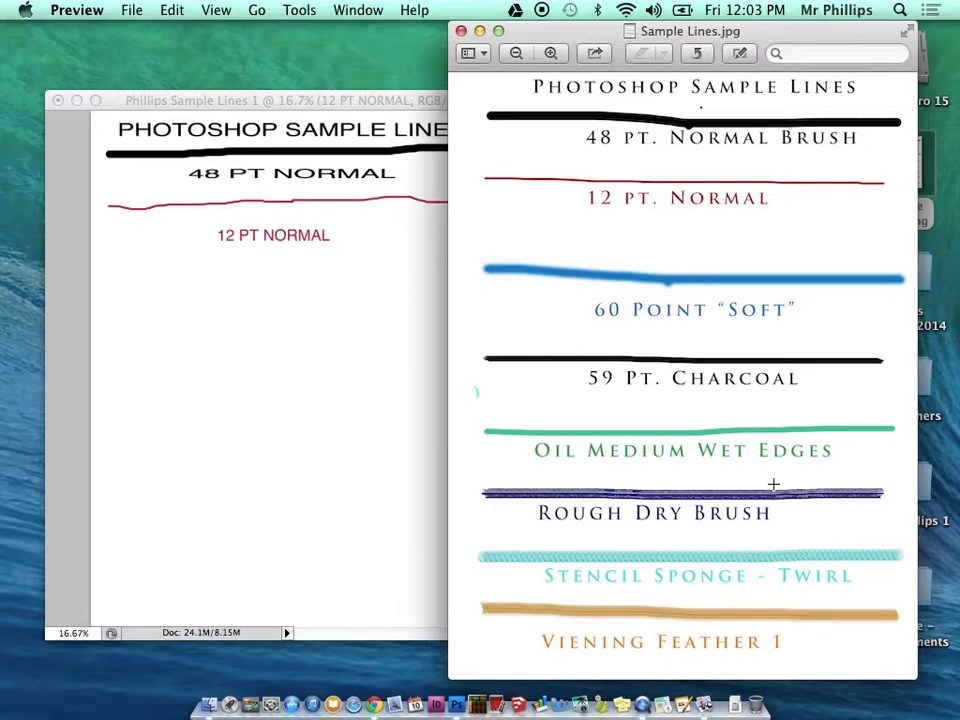
left_click(278, 410)
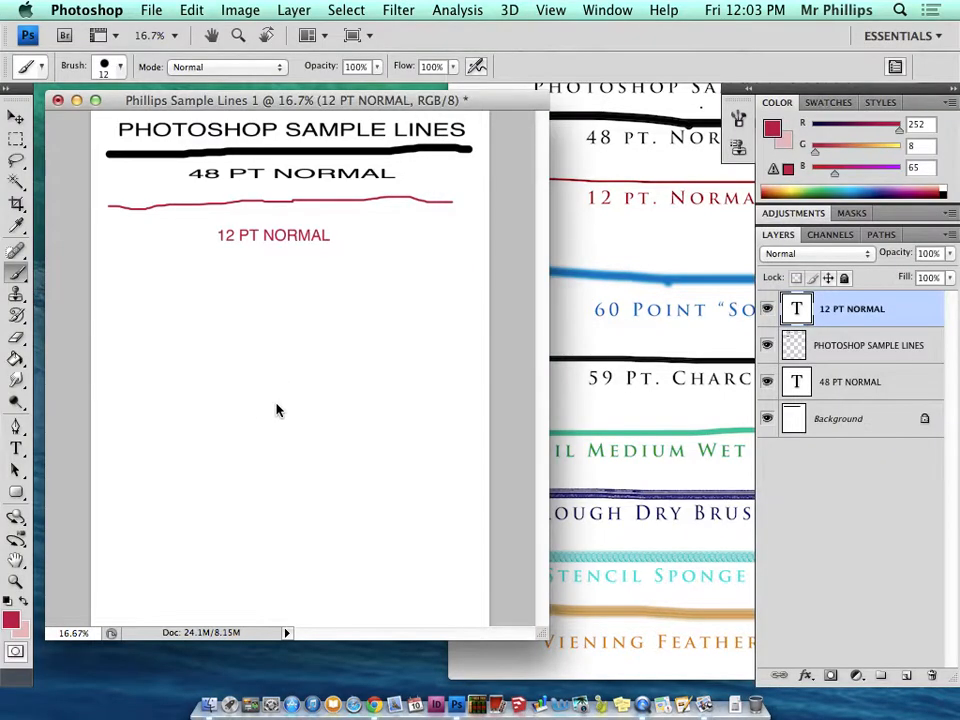